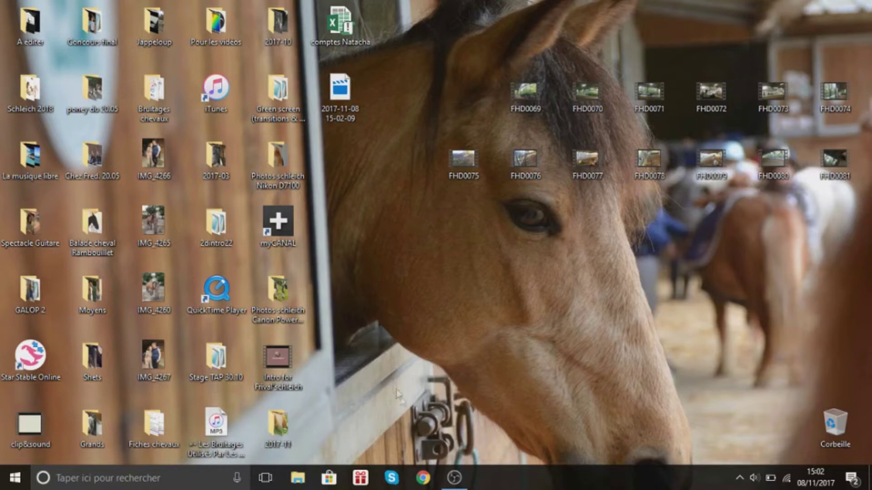
- Switch to Chrome, dismiss the Driver Updater offer and start entering a web search for PicMonkey
{"action": "left_click", "coordinate": [425, 482]}
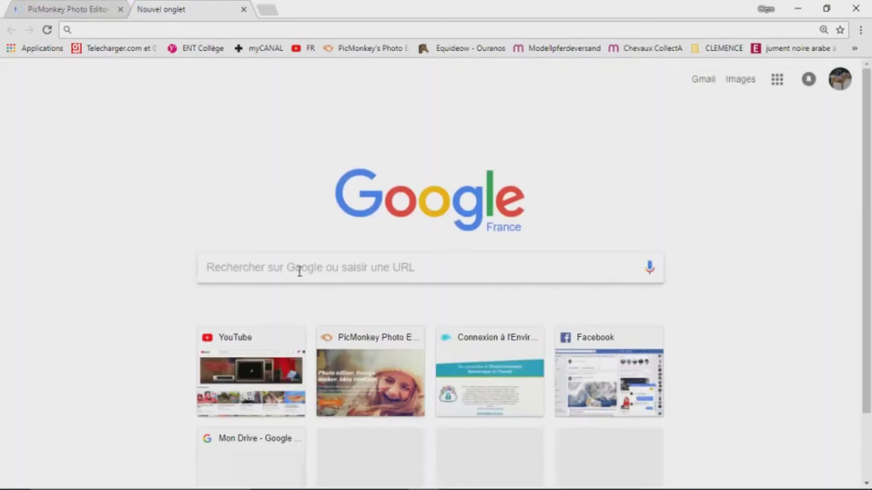
{"action": "left_click", "coordinate": [298, 272]}
{"action": "type", "text": "Pic"}
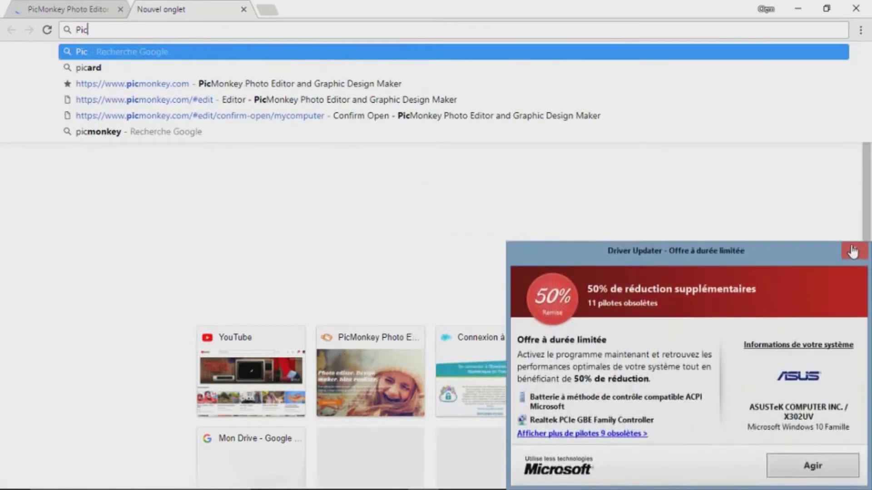
{"action": "left_click", "coordinate": [853, 251]}
{"action": "left_click", "coordinate": [323, 268]}
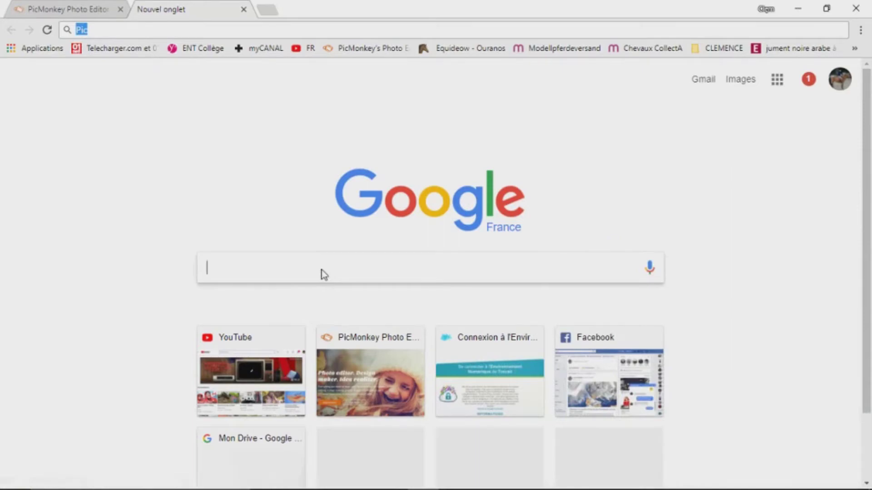
{"action": "type", "text": "Pis"}
{"action": "key", "text": "BackSpace"}
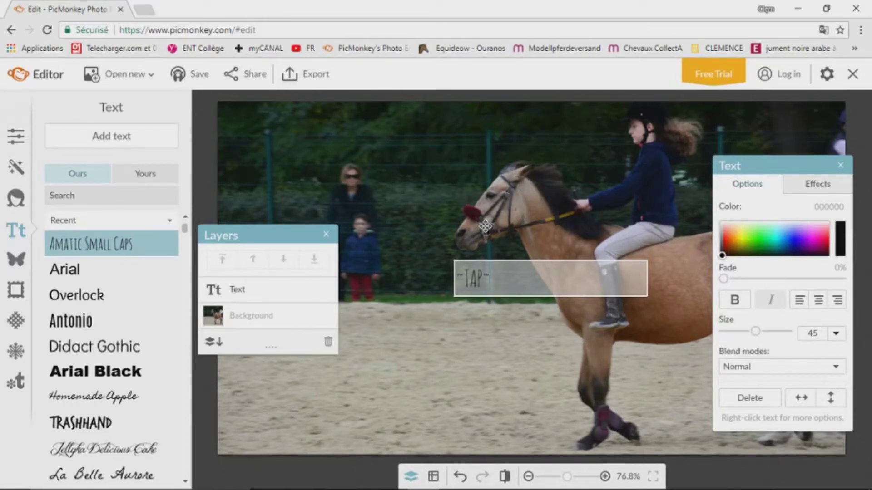
- Colour the "~TAP~" text white (ffffff), centre it in its box and enlarge it to about size 129
{"action": "left_click_drag", "start_coordinate": [544, 284], "coordinate": [359, 282]}
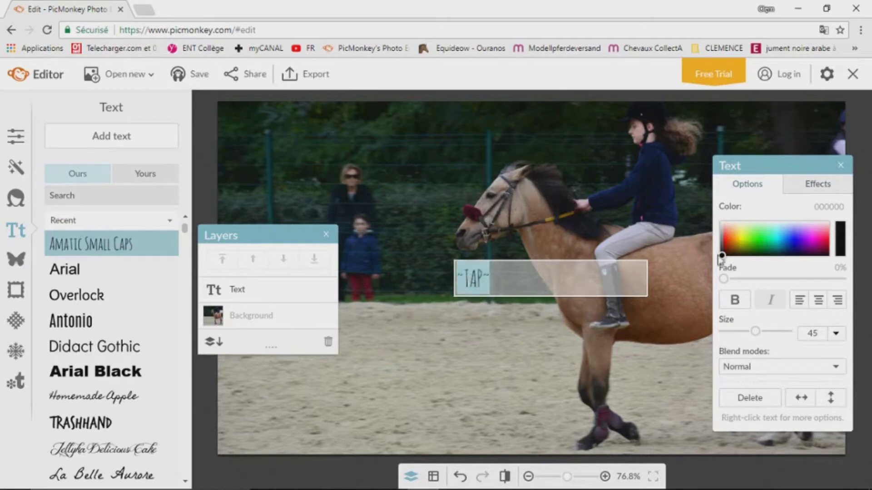
{"action": "left_click", "coordinate": [722, 223]}
{"action": "left_click", "coordinate": [247, 404]}
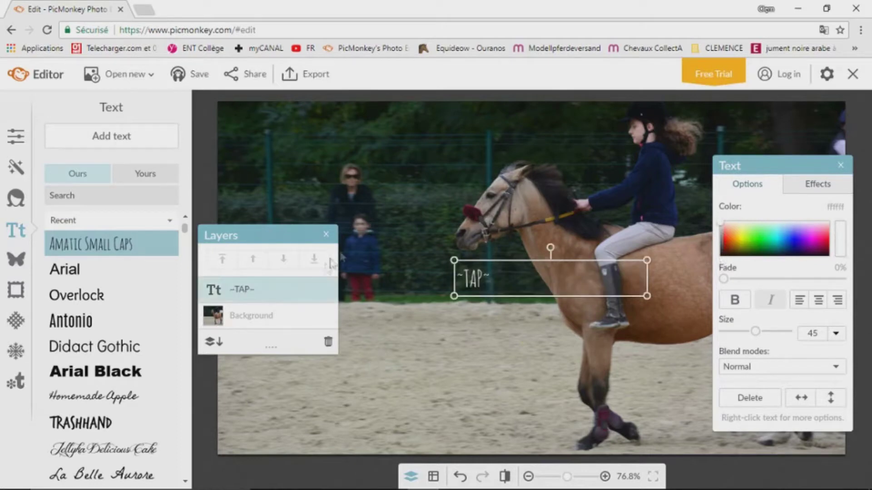
{"action": "left_click", "coordinate": [813, 303]}
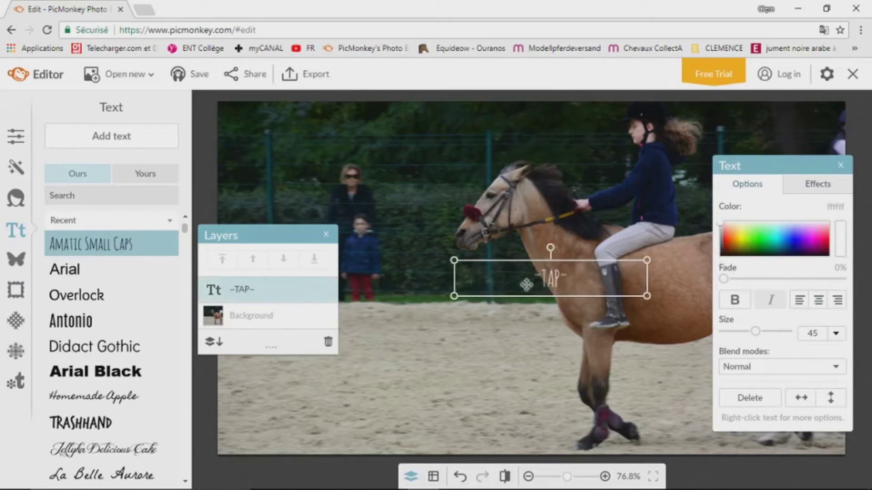
{"action": "left_click_drag", "start_coordinate": [646, 296], "coordinate": [685, 318]}
- Try the Add and Difference blend modes on the "~TAP~" text
{"action": "left_click", "coordinate": [762, 363]}
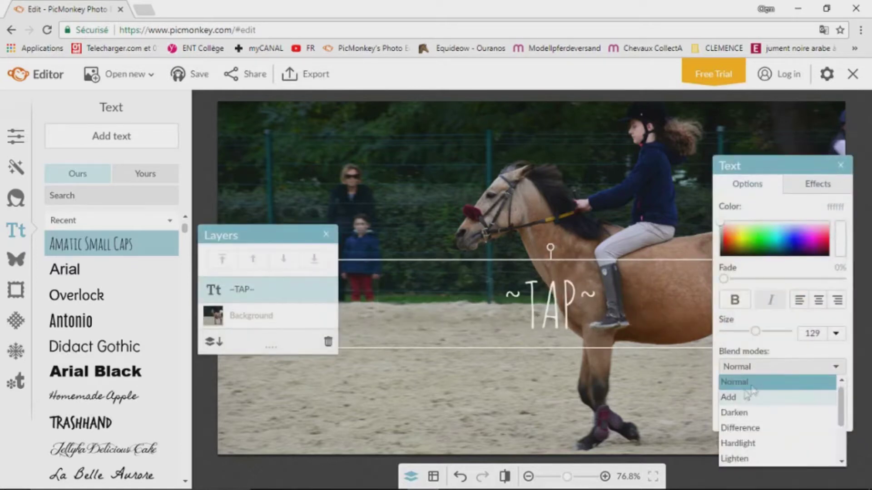
{"action": "left_click", "coordinate": [743, 400]}
{"action": "left_click", "coordinate": [767, 368]}
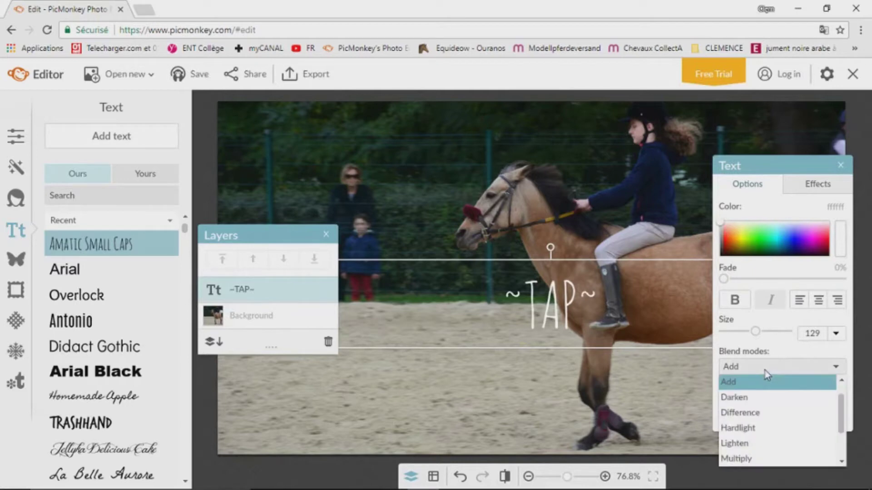
{"action": "left_click", "coordinate": [754, 413]}
- Move the "~TAP~" text to the photo's upper-left area and enlarge it to about size 202
{"action": "left_click_drag", "start_coordinate": [508, 348], "coordinate": [509, 354]}
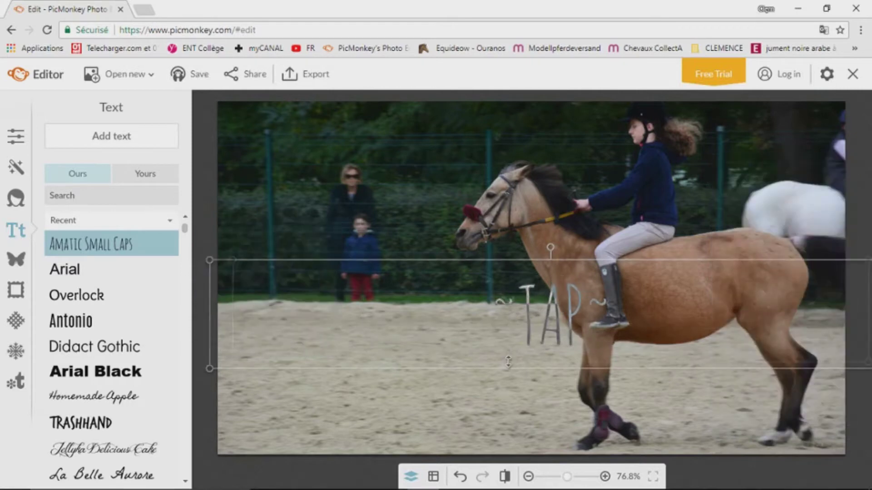
{"action": "left_click_drag", "start_coordinate": [561, 335], "coordinate": [300, 186]}
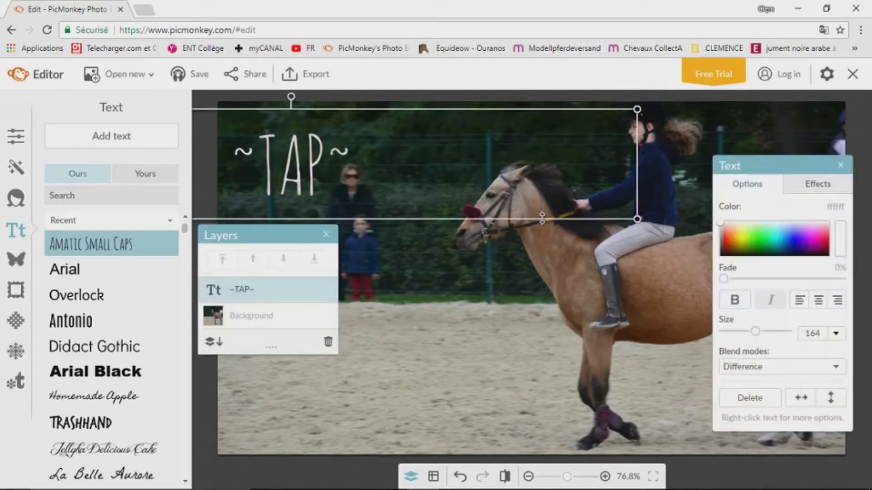
{"action": "left_click_drag", "start_coordinate": [543, 219], "coordinate": [542, 270]}
{"action": "left_click_drag", "start_coordinate": [331, 219], "coordinate": [395, 192]}
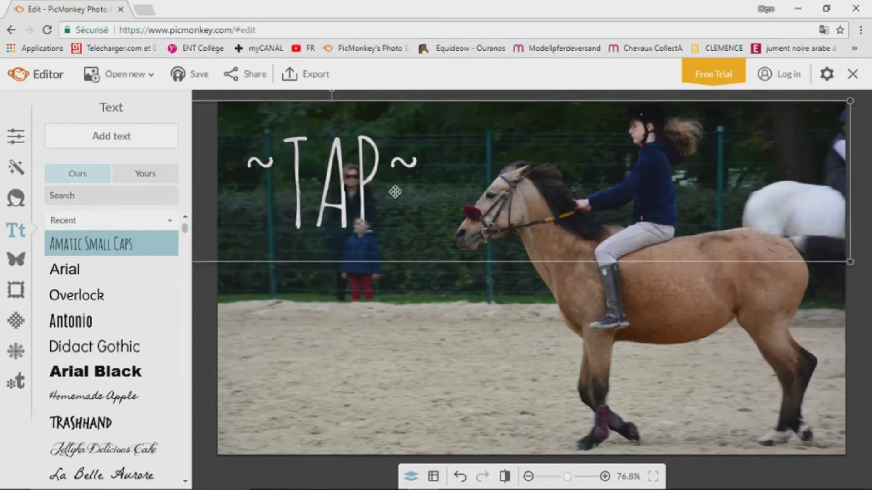
{"action": "left_click_drag", "start_coordinate": [423, 261], "coordinate": [390, 215]}
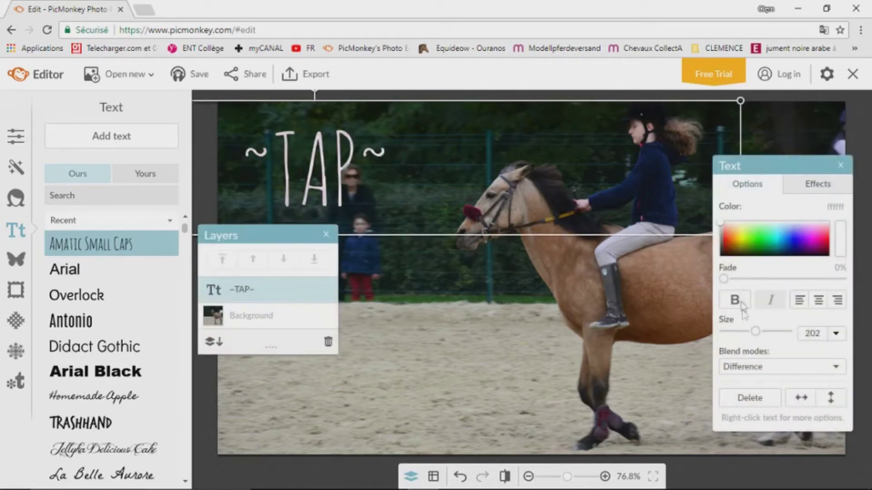
- Set the "~TAP~" text's blend mode to Normal, shrink it to about size 173 and nudge it slightly right
{"action": "left_click", "coordinate": [773, 369]}
{"action": "scroll", "coordinate": [775, 398], "scroll_direction": "up", "scroll_amount": 2}
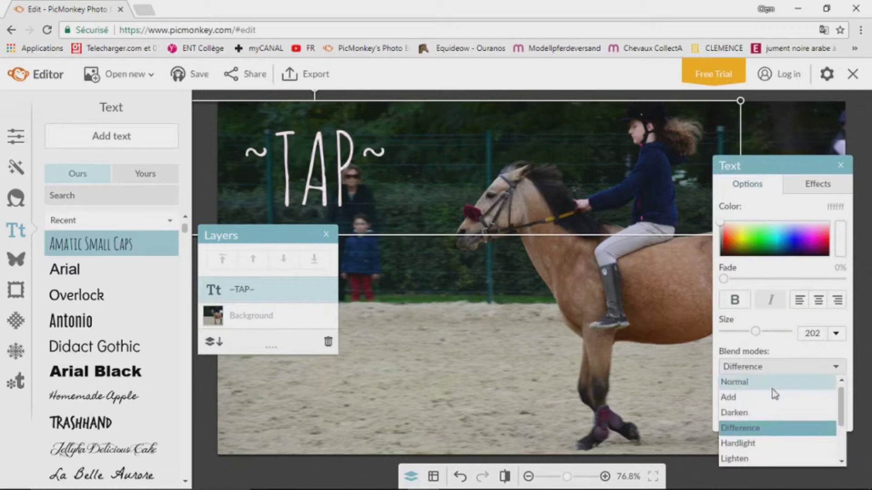
{"action": "left_click", "coordinate": [749, 381]}
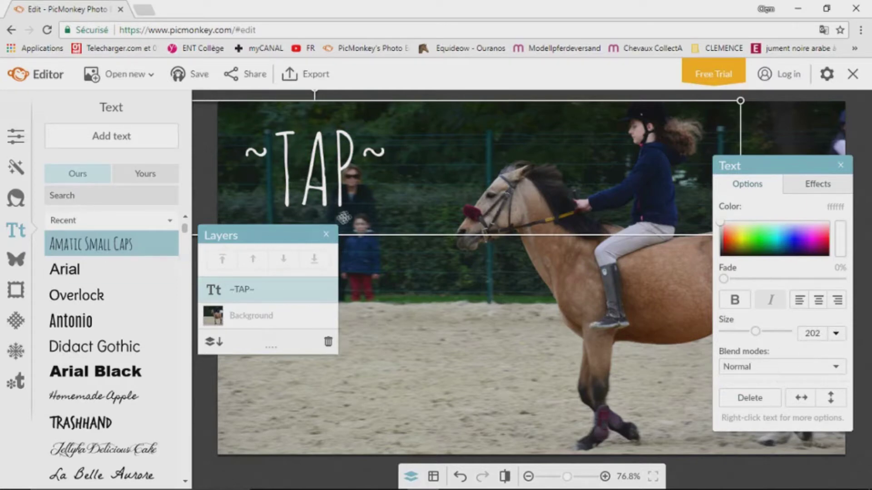
{"action": "left_click_drag", "start_coordinate": [362, 234], "coordinate": [365, 221]}
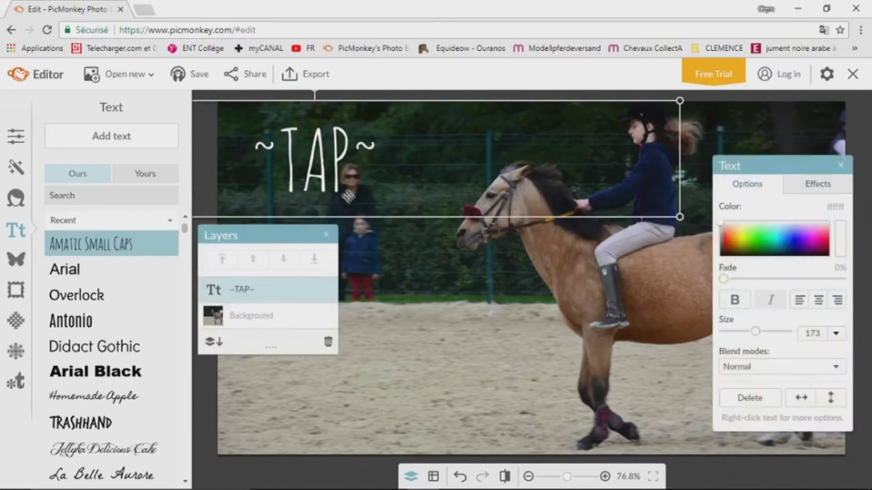
{"action": "left_click_drag", "start_coordinate": [345, 194], "coordinate": [355, 196]}
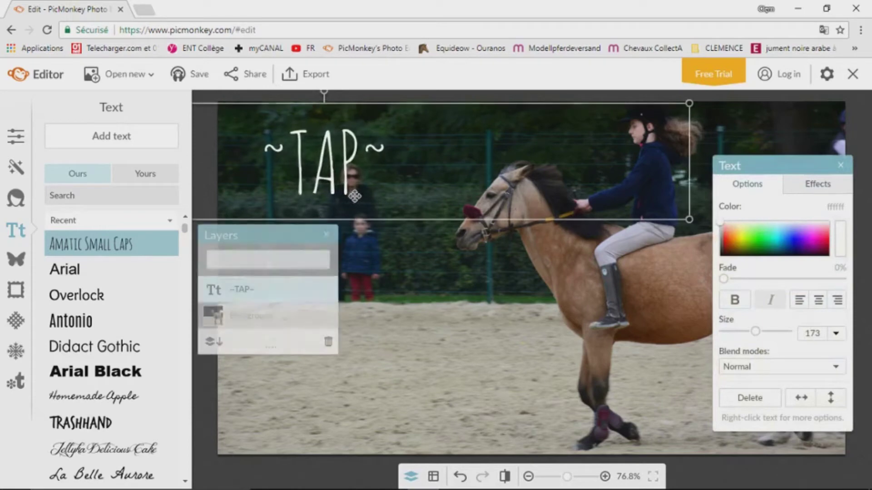
{"action": "left_click", "coordinate": [487, 321]}
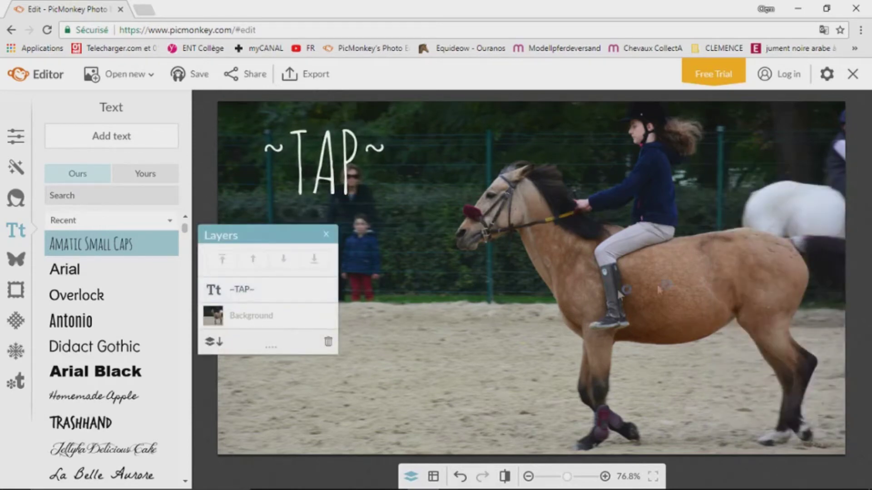
{"action": "left_click", "coordinate": [210, 281]}
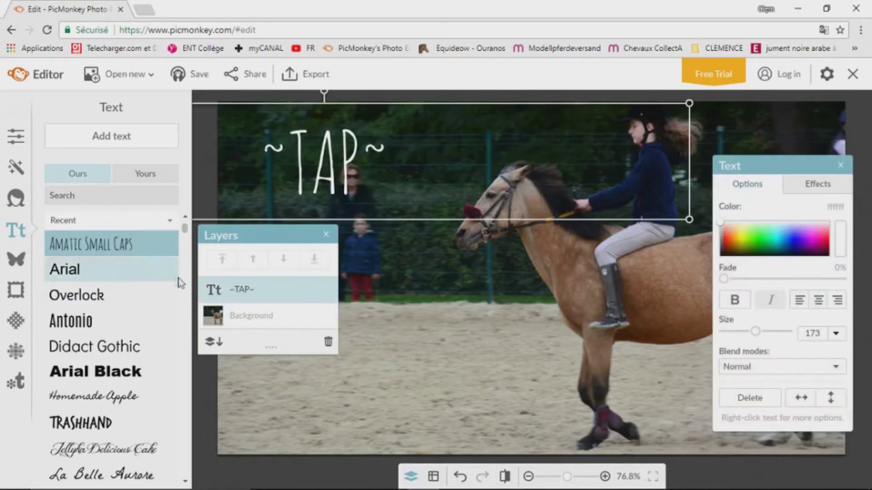
- Add the text "#Centaure" in white and set its size to 173
{"action": "left_click", "coordinate": [140, 137]}
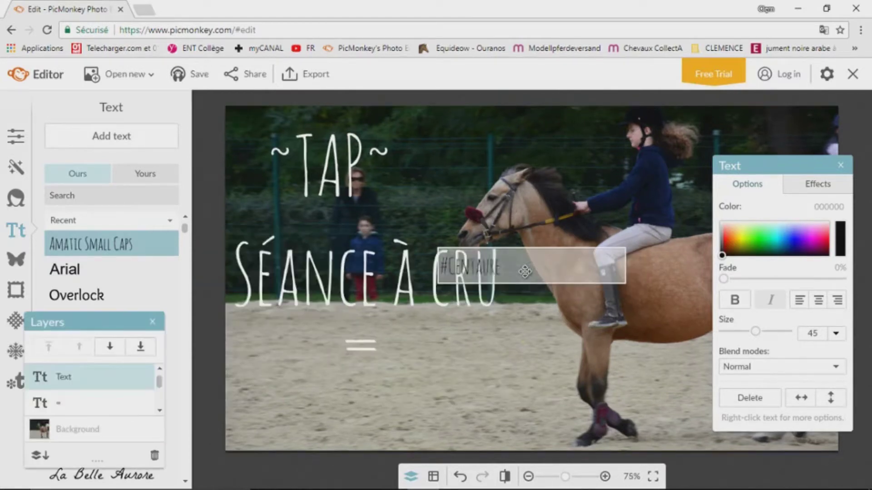
{"action": "left_click", "coordinate": [518, 272]}
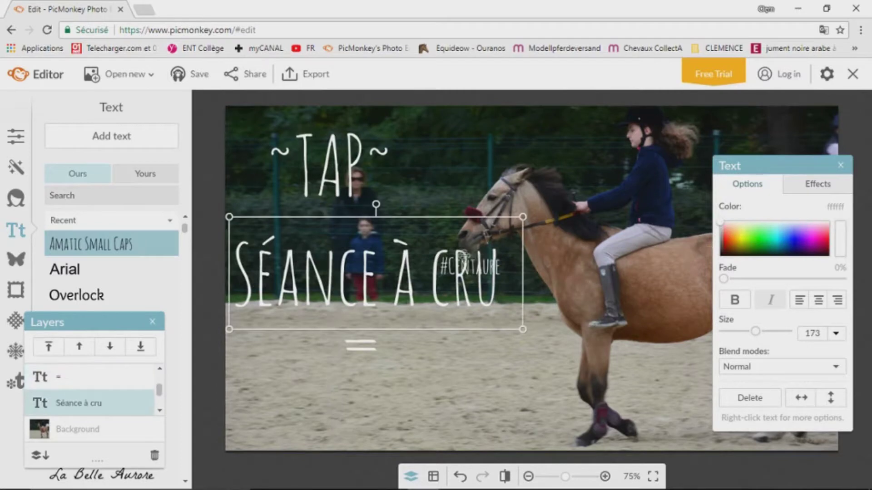
{"action": "scroll", "coordinate": [114, 388], "scroll_direction": "up", "scroll_amount": 1}
{"action": "left_click", "coordinate": [114, 383]}
{"action": "type", "text": "12"}
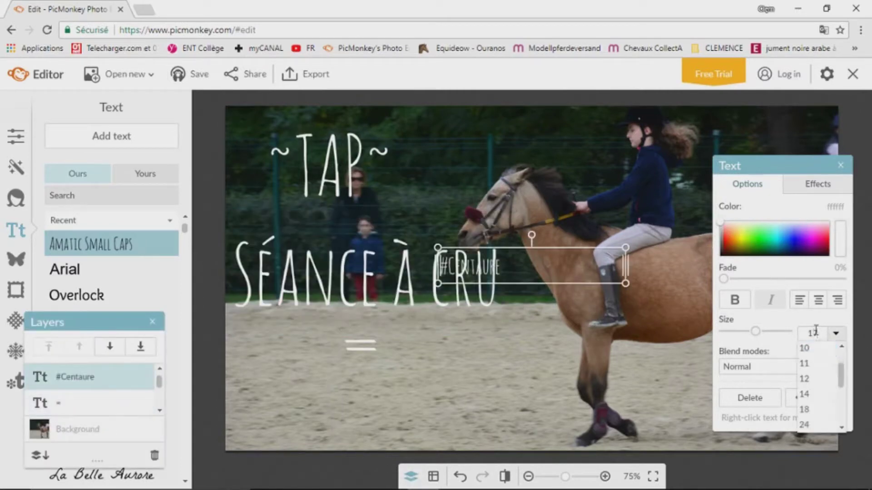
{"action": "key", "text": "Return"}
- Place "#Centaure" below the "=" sign and shift "~TAP~" right to centre it above the other lines
{"action": "left_click_drag", "start_coordinate": [597, 255], "coordinate": [404, 436]}
{"action": "left_click_drag", "start_coordinate": [336, 172], "coordinate": [363, 177]}
{"action": "left_click", "coordinate": [840, 168]}
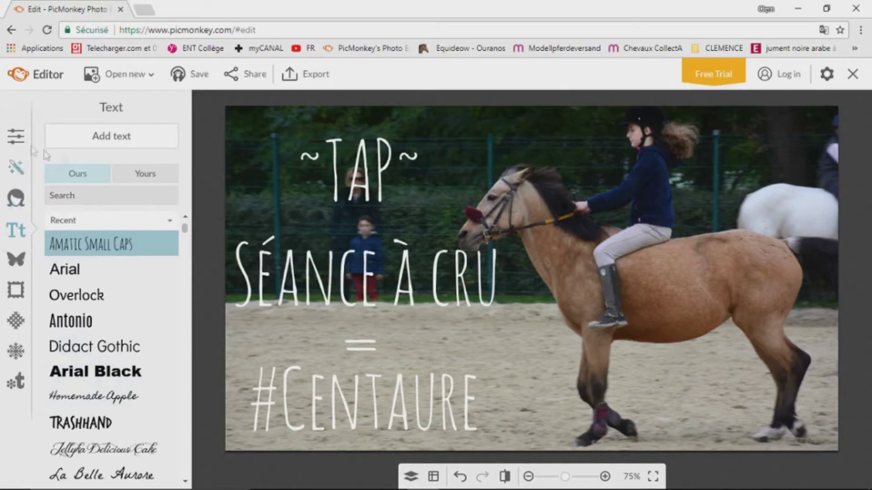
- Move the "~TAP~" text off the photo, above its upper edge
{"action": "left_click", "coordinate": [17, 141]}
{"action": "scroll", "coordinate": [579, 358], "scroll_direction": "down", "scroll_amount": 3}
{"action": "scroll", "coordinate": [580, 358], "scroll_direction": "up", "scroll_amount": 2}
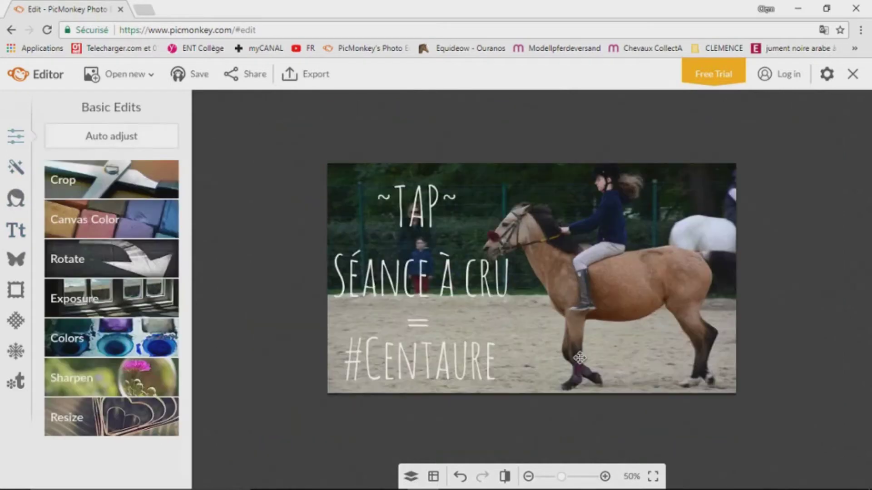
{"action": "scroll", "coordinate": [579, 358], "scroll_direction": "down", "scroll_amount": 2}
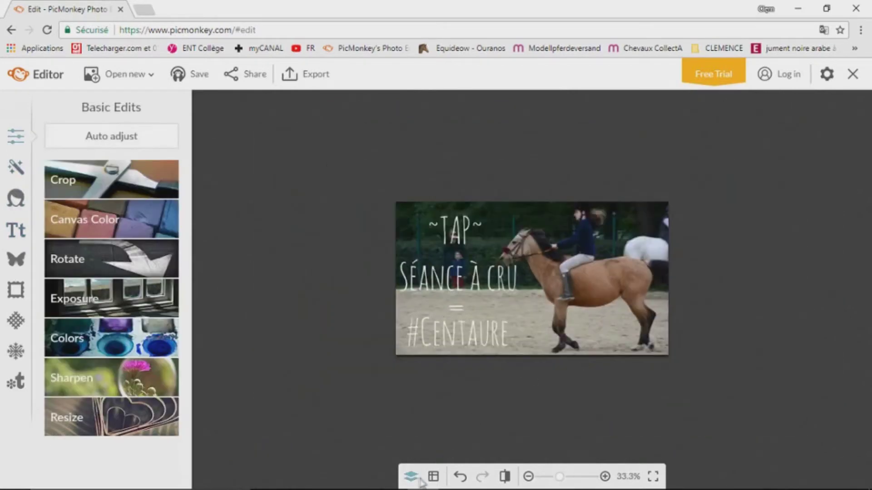
{"action": "left_click", "coordinate": [464, 223]}
{"action": "left_click_drag", "start_coordinate": [459, 226], "coordinate": [459, 175]}
- Move the "Séance à cru", "=" and "#Centaure" texts off the photo, past its left edge
{"action": "left_click", "coordinate": [468, 275]}
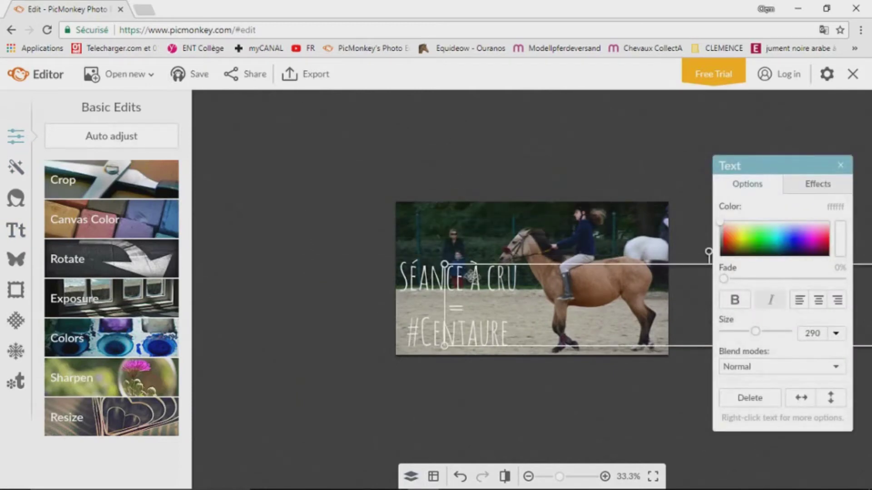
{"action": "left_click", "coordinate": [421, 275]}
{"action": "left_click_drag", "start_coordinate": [421, 275], "coordinate": [278, 278]}
{"action": "left_click", "coordinate": [456, 309]}
{"action": "left_click_drag", "start_coordinate": [456, 309], "coordinate": [355, 315]}
{"action": "left_click_drag", "start_coordinate": [445, 335], "coordinate": [319, 346]}
{"action": "scroll", "coordinate": [638, 388], "scroll_direction": "up", "scroll_amount": 2}
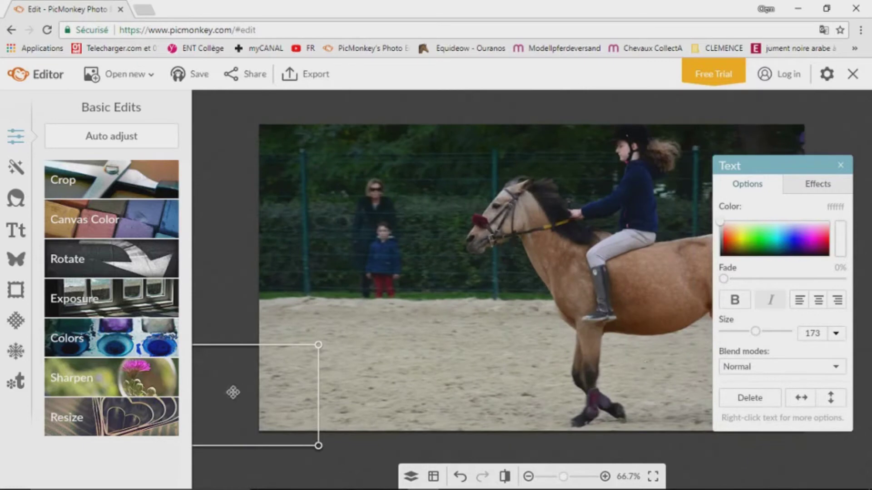
- Check the text layers, nudge the off-photo "#Centaure" text slightly upward and deselect it
{"action": "left_click", "coordinate": [410, 476]}
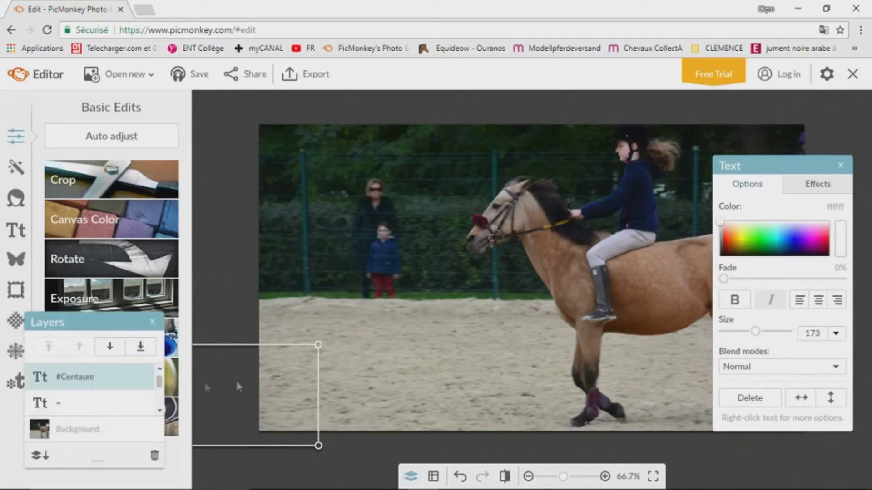
{"action": "left_click_drag", "start_coordinate": [218, 387], "coordinate": [224, 366]}
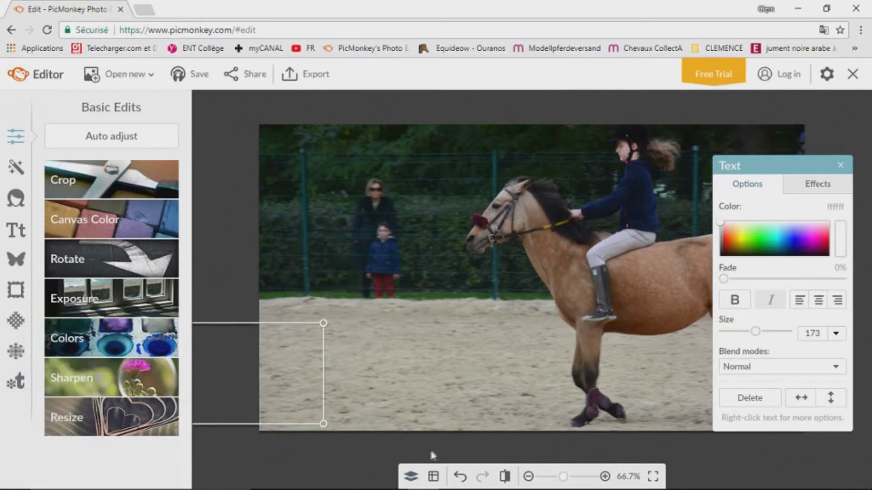
{"action": "left_click", "coordinate": [376, 455]}
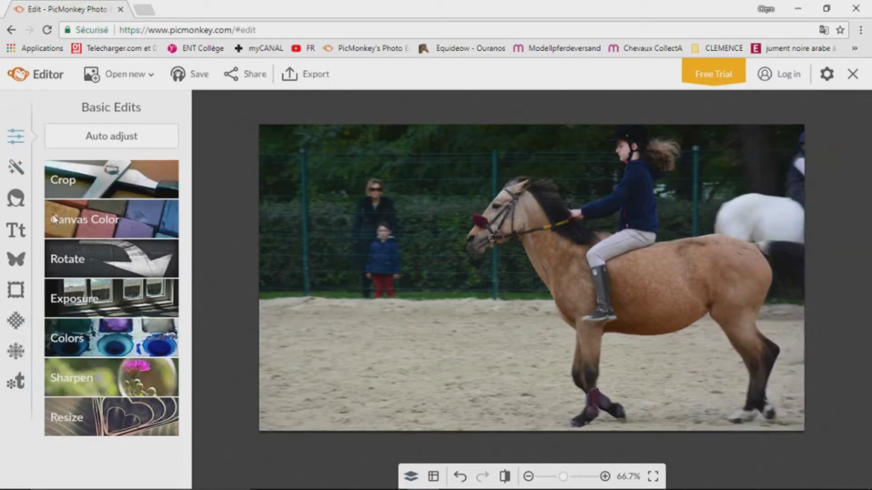
- Add the Soften effect to the photo and open its brush for restoring the original image
{"action": "left_click", "coordinate": [16, 169]}
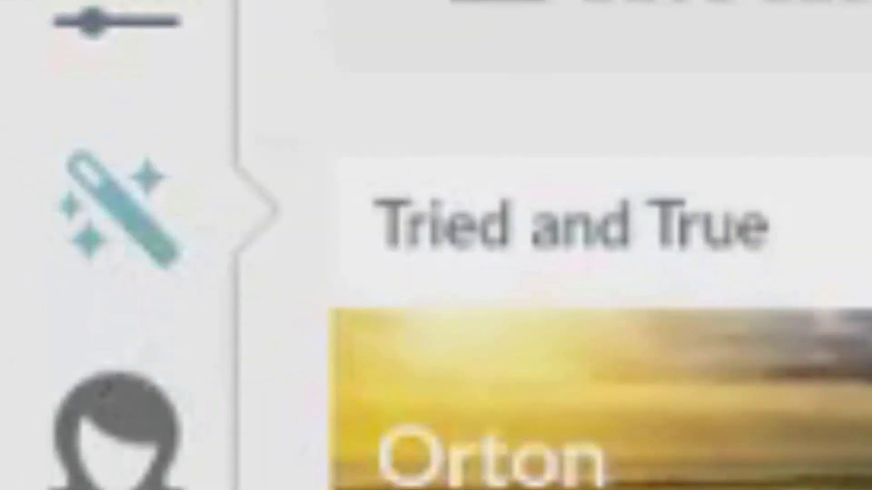
{"action": "scroll", "coordinate": [590, 341], "scroll_direction": "down", "scroll_amount": 10}
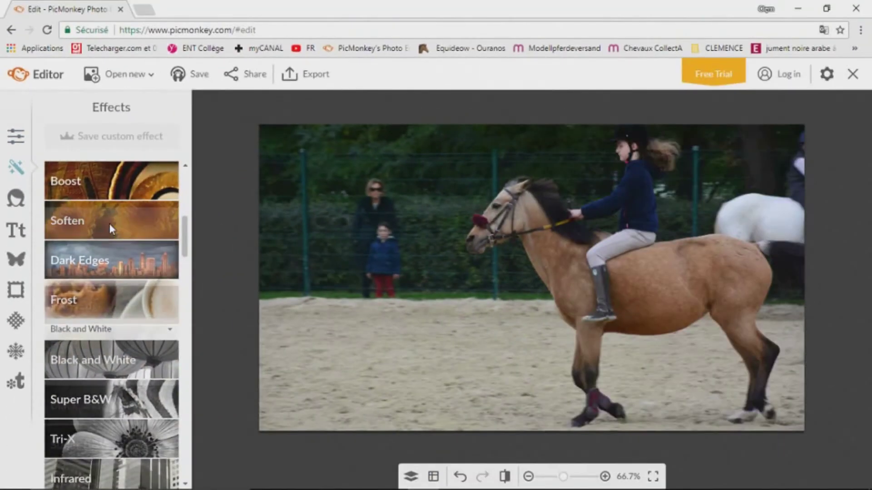
{"action": "left_click", "coordinate": [109, 223]}
{"action": "left_click", "coordinate": [162, 277]}
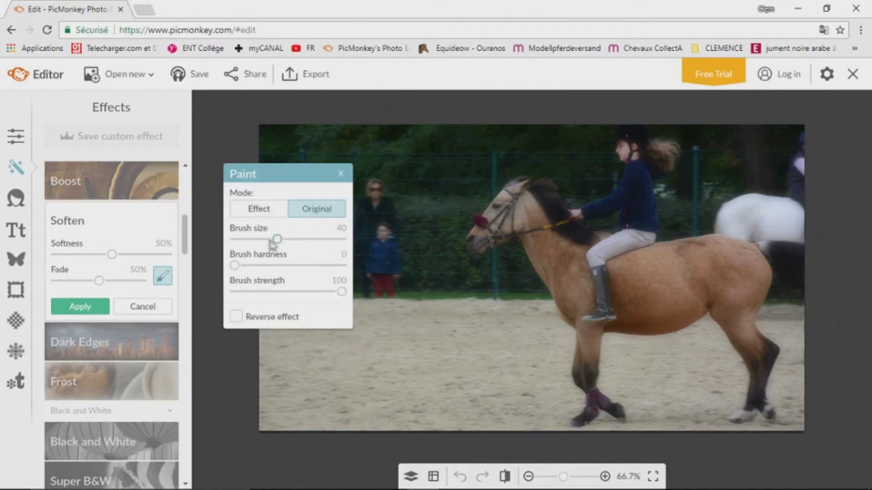
- Brush the original image back over the horse and rider, raising the brush size from 40 to 46
{"action": "mouse_move", "coordinate": [508, 231]}
{"action": "left_mouse_down"}
{"action": "mouse_move", "coordinate": [466, 246]}
{"action": "mouse_move", "coordinate": [476, 236]}
{"action": "mouse_move", "coordinate": [480, 246]}
{"action": "mouse_move", "coordinate": [473, 243]}
{"action": "mouse_move", "coordinate": [484, 223]}
{"action": "mouse_move", "coordinate": [540, 190]}
{"action": "mouse_move", "coordinate": [584, 230]}
{"action": "mouse_move", "coordinate": [580, 216]}
{"action": "mouse_move", "coordinate": [654, 178]}
{"action": "mouse_move", "coordinate": [640, 150]}
{"action": "mouse_move", "coordinate": [632, 153]}
{"action": "mouse_move", "coordinate": [637, 163]}
{"action": "mouse_move", "coordinate": [603, 156]}
{"action": "mouse_move", "coordinate": [499, 185]}
{"action": "mouse_move", "coordinate": [586, 299]}
{"action": "left_mouse_up"}
{"action": "scroll", "coordinate": [565, 288], "scroll_direction": "up", "scroll_amount": 4}
{"action": "scroll", "coordinate": [487, 165], "scroll_direction": "down", "scroll_amount": 3}
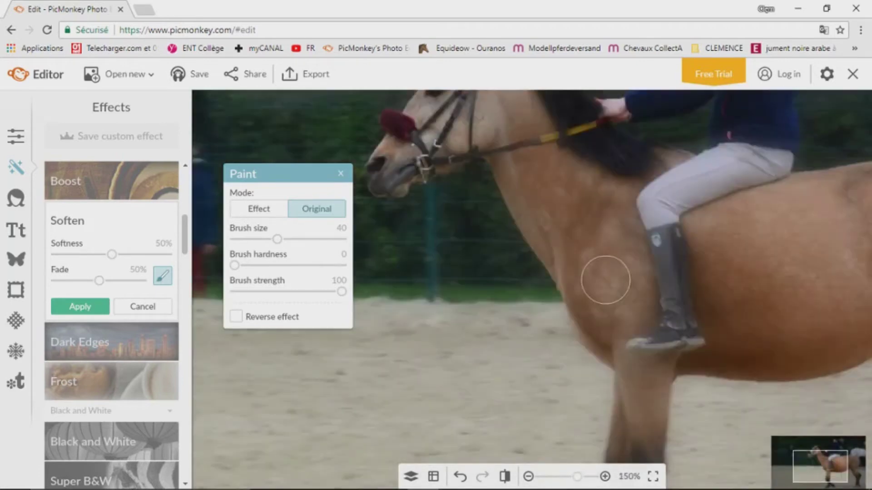
{"action": "mouse_move", "coordinate": [277, 240]}
{"action": "left_mouse_down"}
{"action": "mouse_move", "coordinate": [252, 241]}
{"action": "mouse_move", "coordinate": [284, 240]}
{"action": "left_mouse_up"}
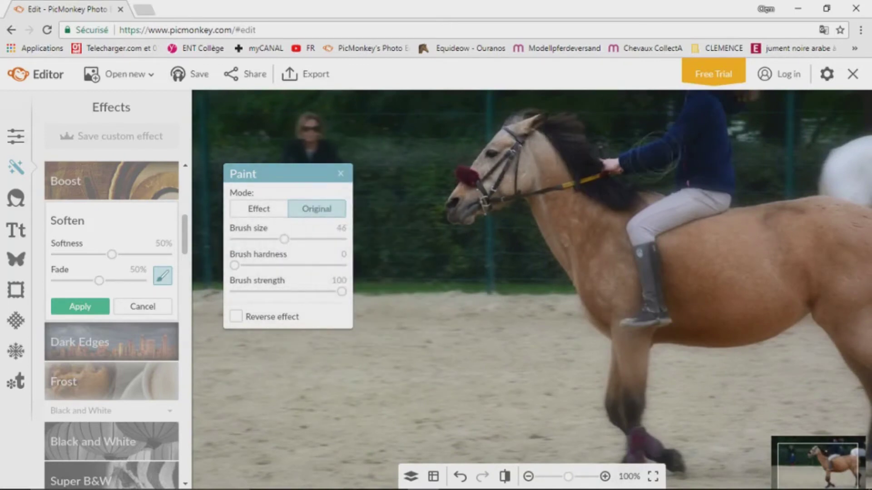
{"action": "scroll", "coordinate": [542, 216], "scroll_direction": "down", "scroll_amount": 1}
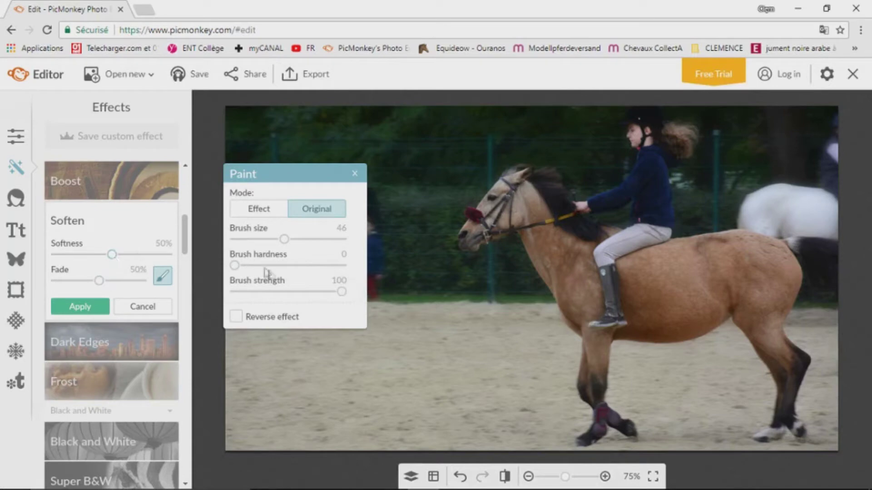
- Raise the Soften effect's softness to 100%, check its brush modes and apply the effect
{"action": "left_click", "coordinate": [271, 209]}
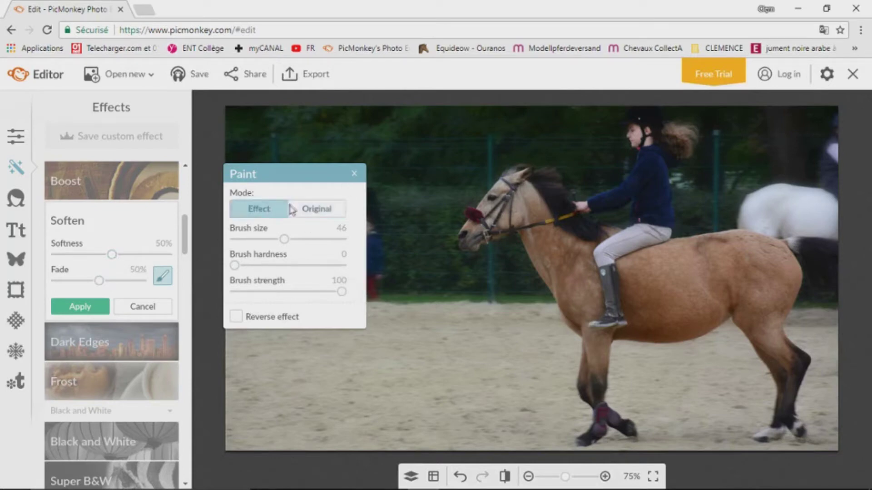
{"action": "left_click", "coordinate": [354, 173]}
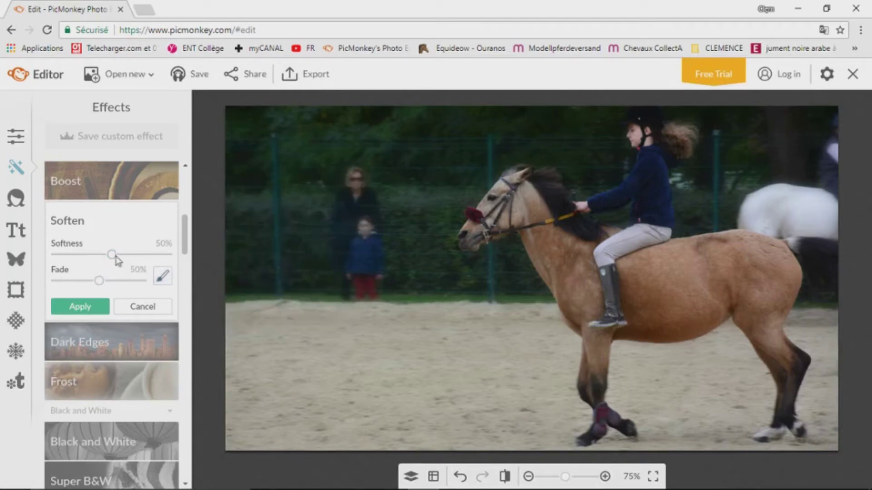
{"action": "left_click_drag", "start_coordinate": [122, 261], "coordinate": [194, 267]}
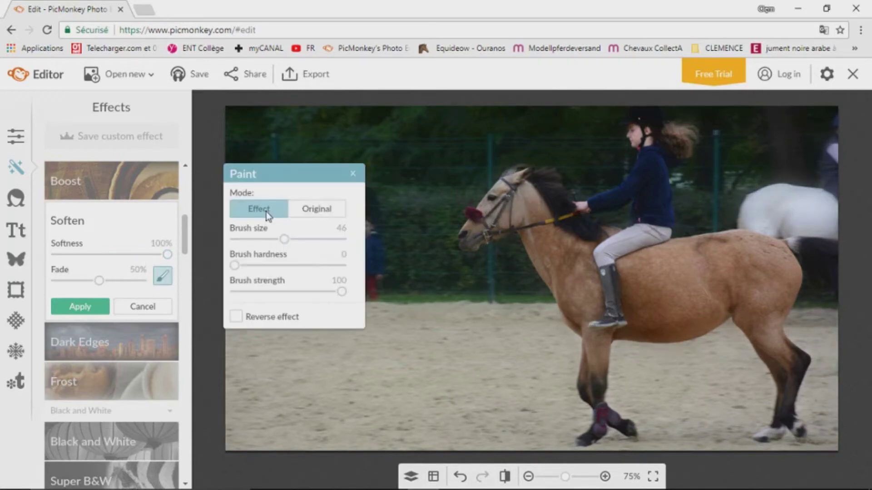
{"action": "left_click", "coordinate": [332, 217]}
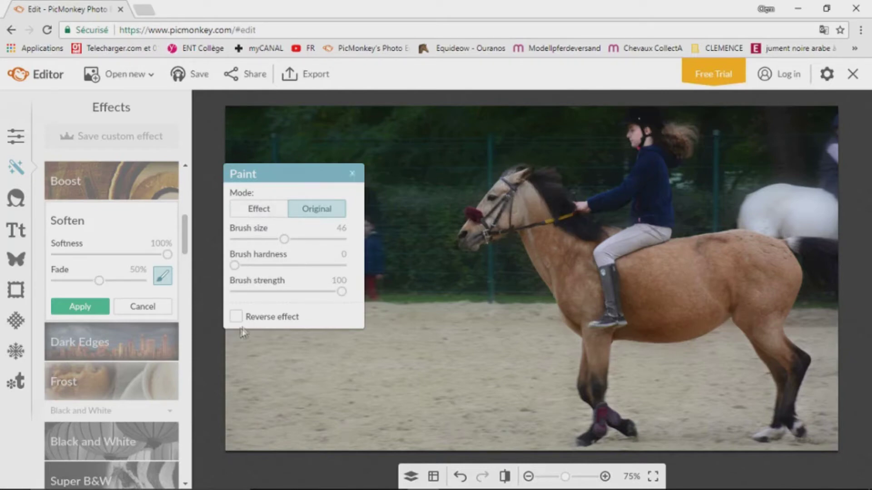
{"action": "left_click", "coordinate": [352, 173]}
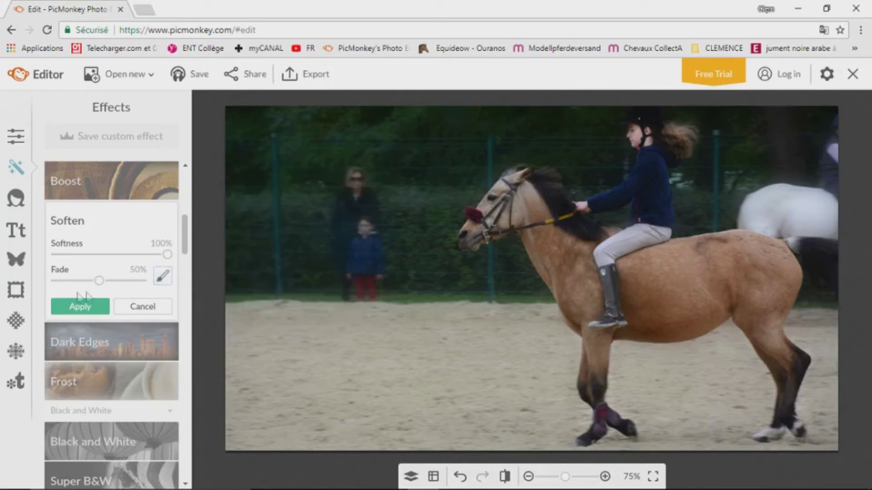
{"action": "left_click", "coordinate": [84, 313]}
- Try the Focal Soften effect centred on the horse and rider with 100% focal size and 0% fade
{"action": "scroll", "coordinate": [101, 303], "scroll_direction": "down", "scroll_amount": 10}
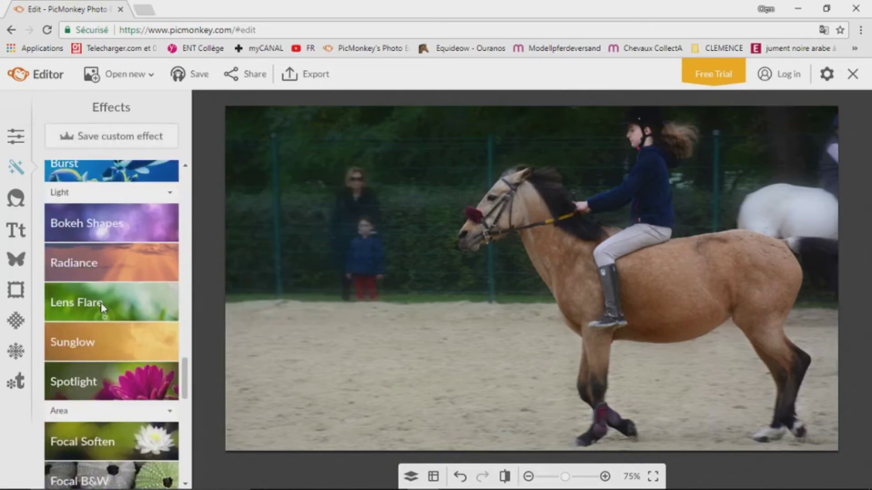
{"action": "left_click", "coordinate": [145, 295]}
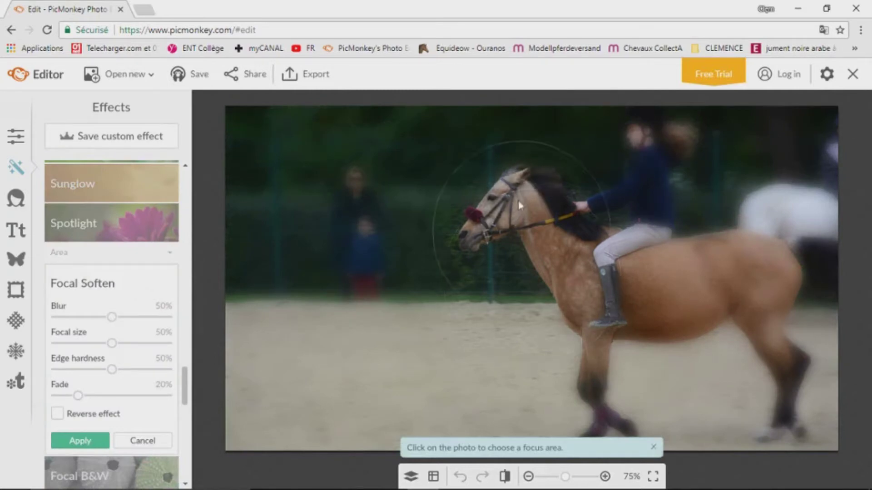
{"action": "left_click_drag", "start_coordinate": [112, 343], "coordinate": [167, 344]}
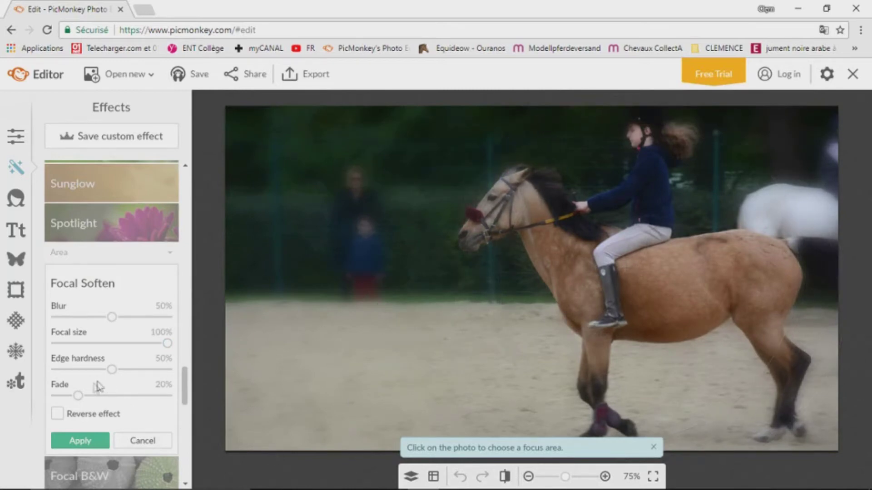
{"action": "left_click_drag", "start_coordinate": [78, 395], "coordinate": [98, 395]}
{"action": "left_click_drag", "start_coordinate": [152, 396], "coordinate": [181, 396]}
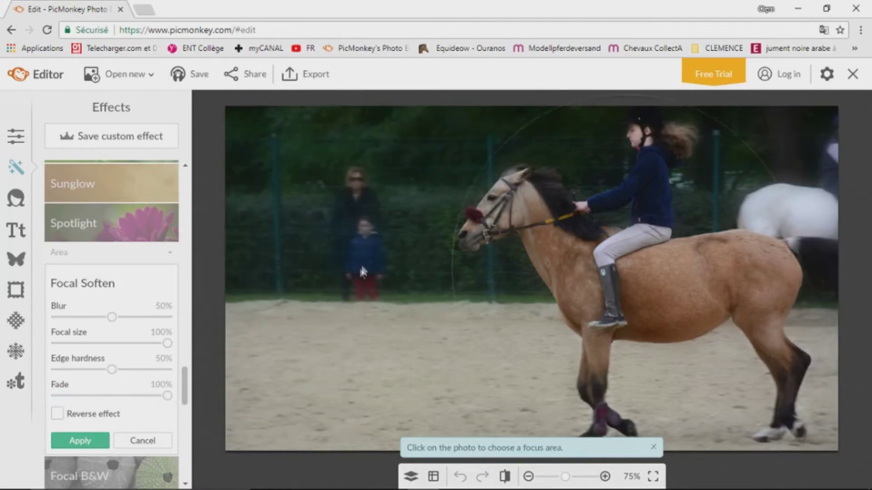
{"action": "left_click_drag", "start_coordinate": [167, 396], "coordinate": [5, 425]}
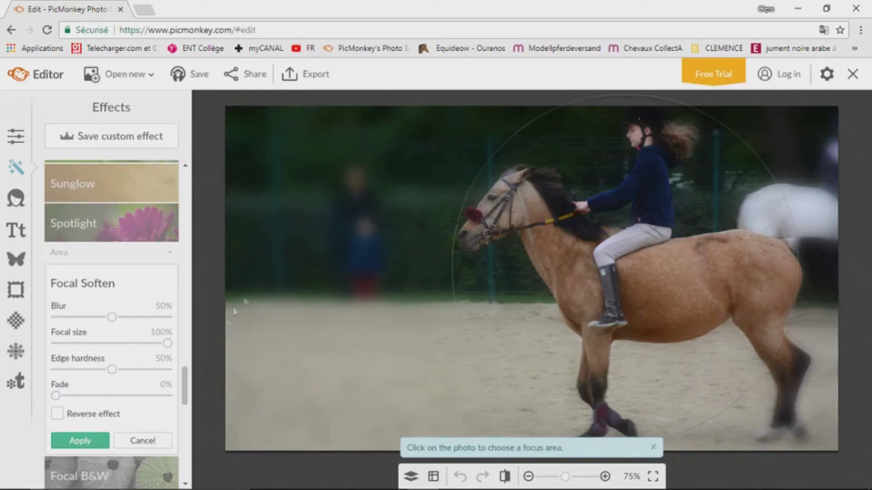
{"action": "left_click", "coordinate": [141, 441]}
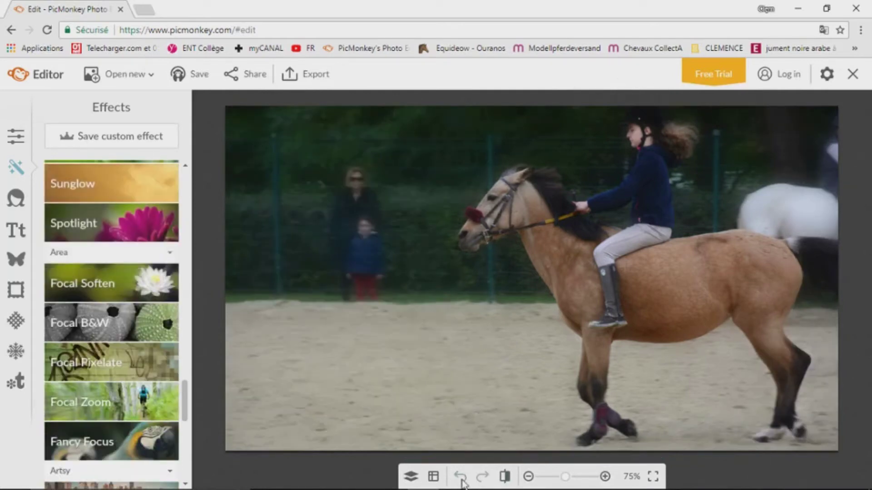
- Undo the applied Soften effect and add it again with 100% softness and 0% fade
{"action": "left_click", "coordinate": [461, 480]}
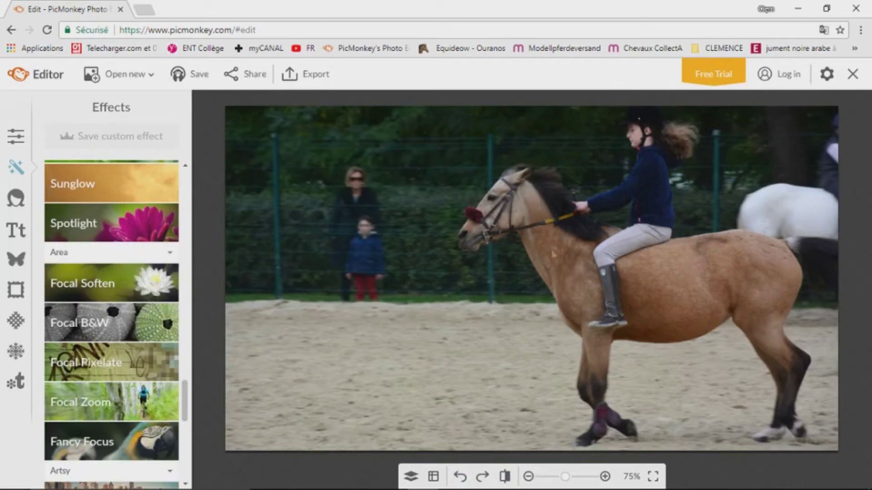
{"action": "scroll", "coordinate": [113, 318], "scroll_direction": "up", "scroll_amount": 10}
{"action": "scroll", "coordinate": [114, 318], "scroll_direction": "down", "scroll_amount": 3}
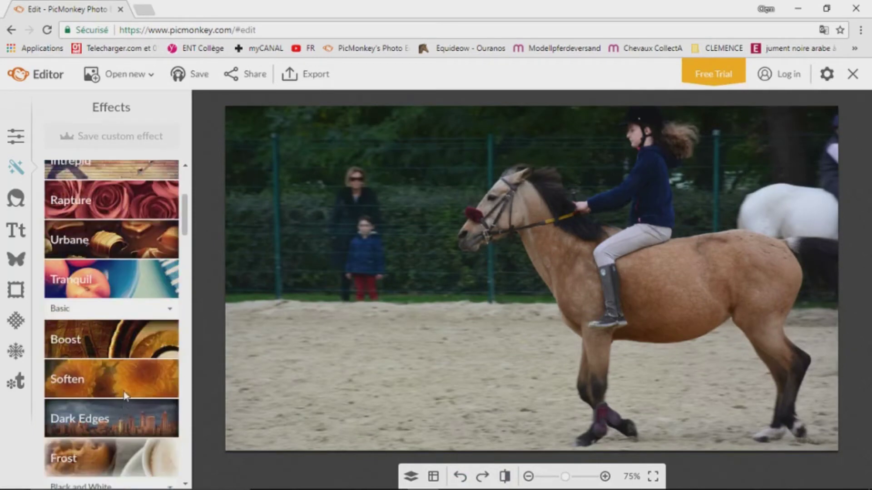
{"action": "left_click", "coordinate": [138, 386]}
{"action": "left_click_drag", "start_coordinate": [97, 443], "coordinate": [52, 445]}
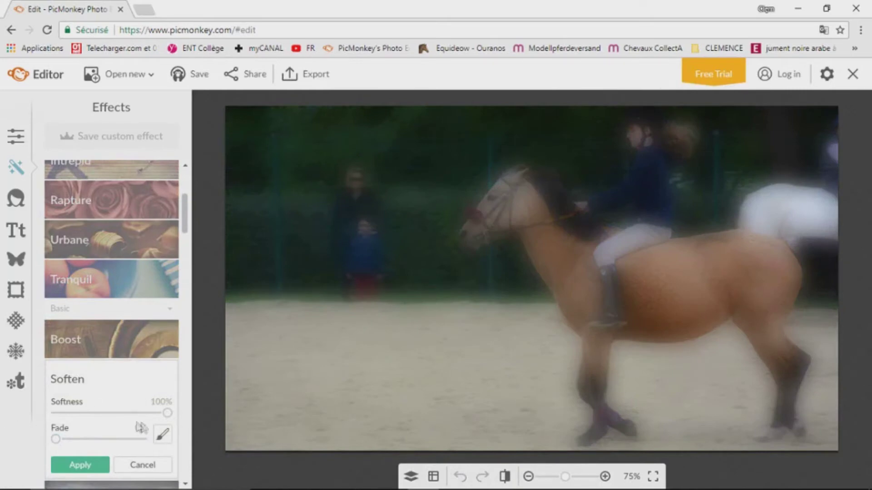
- Brush the original image back over the horse and rider, using brush sizes 33 and 46 with hardness 1
{"action": "left_click", "coordinate": [163, 435]}
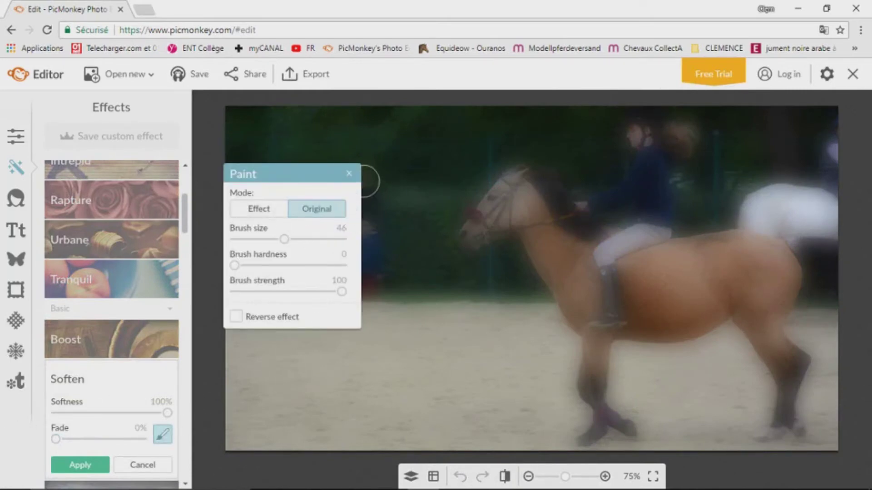
{"action": "scroll", "coordinate": [435, 227], "scroll_direction": "up", "scroll_amount": 5}
{"action": "left_click", "coordinate": [235, 265]}
{"action": "left_click_drag", "start_coordinate": [284, 239], "coordinate": [270, 239]}
{"action": "scroll", "coordinate": [513, 177], "scroll_direction": "down", "scroll_amount": 6}
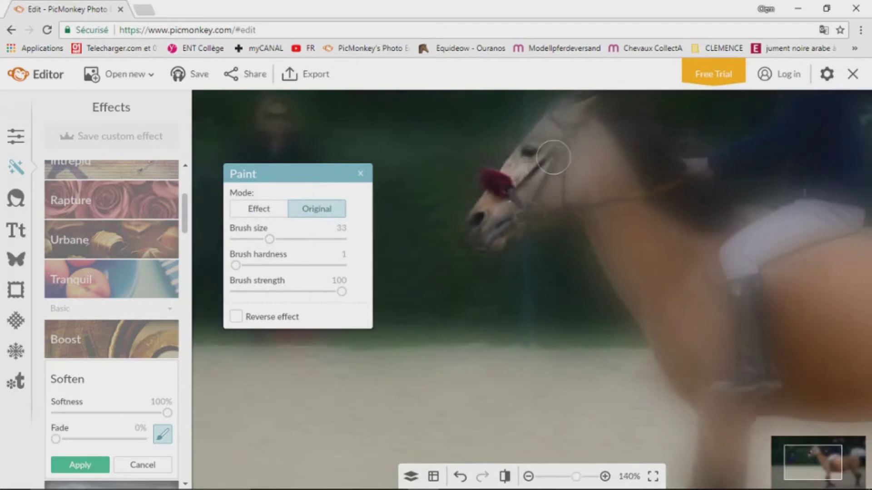
{"action": "mouse_move", "coordinate": [520, 183]}
{"action": "left_mouse_down"}
{"action": "mouse_move", "coordinate": [546, 184]}
{"action": "mouse_move", "coordinate": [574, 213]}
{"action": "mouse_move", "coordinate": [605, 200]}
{"action": "mouse_move", "coordinate": [602, 214]}
{"action": "mouse_move", "coordinate": [620, 148]}
{"action": "mouse_move", "coordinate": [668, 155]}
{"action": "mouse_move", "coordinate": [659, 145]}
{"action": "mouse_move", "coordinate": [633, 179]}
{"action": "mouse_move", "coordinate": [657, 182]}
{"action": "mouse_move", "coordinate": [651, 242]}
{"action": "mouse_move", "coordinate": [504, 230]}
{"action": "left_mouse_up"}
{"action": "mouse_move", "coordinate": [270, 239]}
{"action": "left_mouse_down"}
{"action": "mouse_move", "coordinate": [327, 239]}
{"action": "mouse_move", "coordinate": [283, 239]}
{"action": "left_mouse_up"}
{"action": "mouse_move", "coordinate": [583, 300]}
{"action": "left_mouse_down"}
{"action": "mouse_move", "coordinate": [588, 376]}
{"action": "mouse_move", "coordinate": [576, 422]}
{"action": "mouse_move", "coordinate": [627, 323]}
{"action": "mouse_move", "coordinate": [750, 359]}
{"action": "mouse_move", "coordinate": [744, 427]}
{"action": "mouse_move", "coordinate": [767, 273]}
{"action": "mouse_move", "coordinate": [682, 240]}
{"action": "mouse_move", "coordinate": [589, 276]}
{"action": "mouse_move", "coordinate": [582, 371]}
{"action": "mouse_move", "coordinate": [640, 155]}
{"action": "left_mouse_up"}
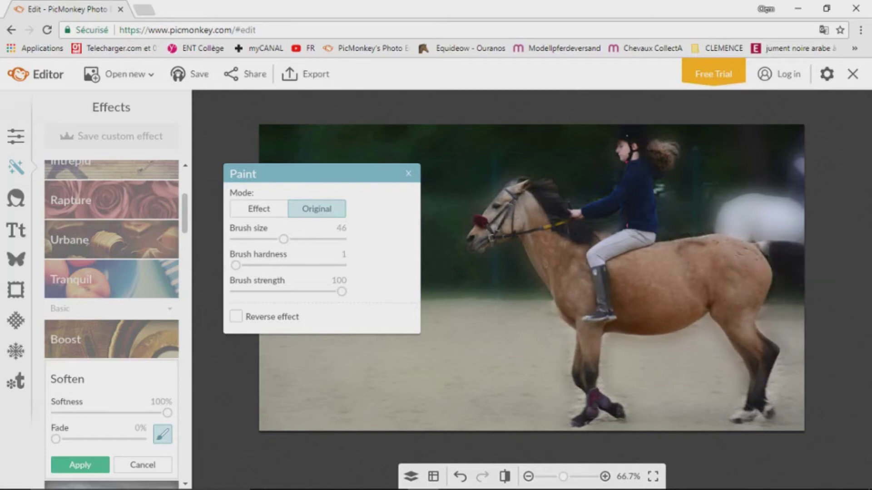
- Brush the Soften effect back onto the sand around the horse's legs, reducing the brush size to 13
{"action": "left_click", "coordinate": [259, 208]}
{"action": "scroll", "coordinate": [581, 409], "scroll_direction": "up", "scroll_amount": 5}
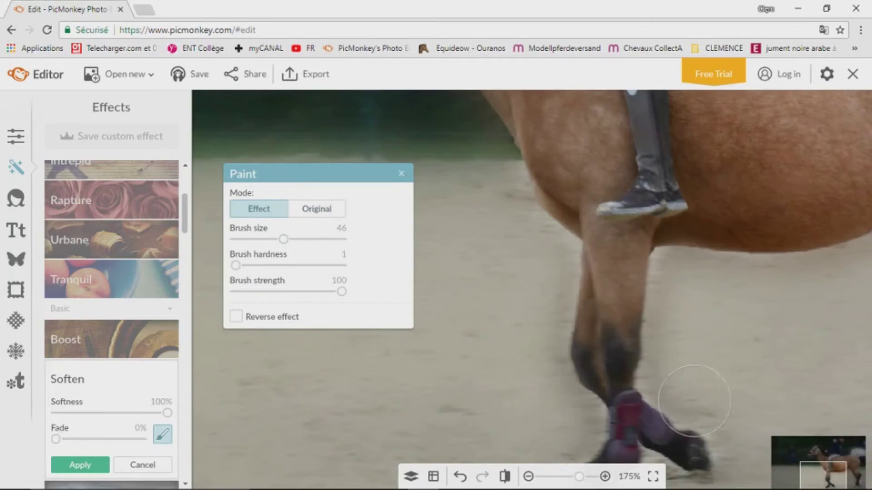
{"action": "scroll", "coordinate": [673, 413], "scroll_direction": "down", "scroll_amount": 2}
{"action": "left_click_drag", "start_coordinate": [283, 238], "coordinate": [248, 239]}
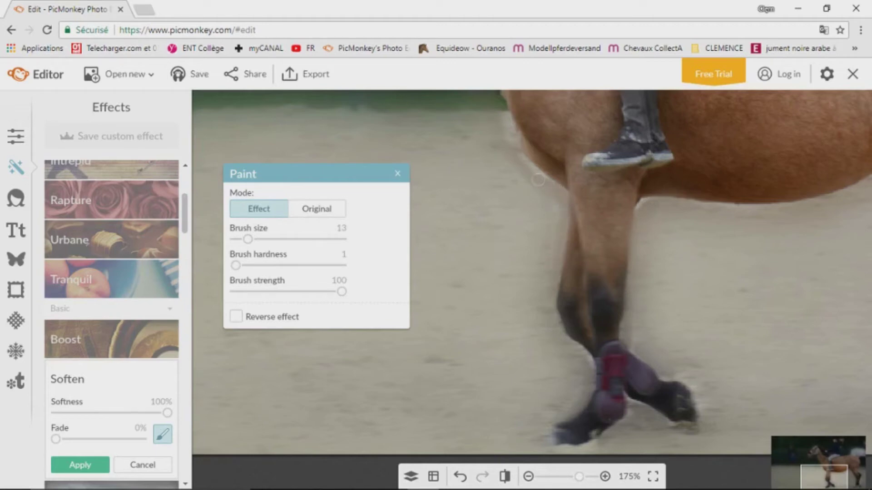
{"action": "scroll", "coordinate": [745, 283], "scroll_direction": "down", "scroll_amount": 4}
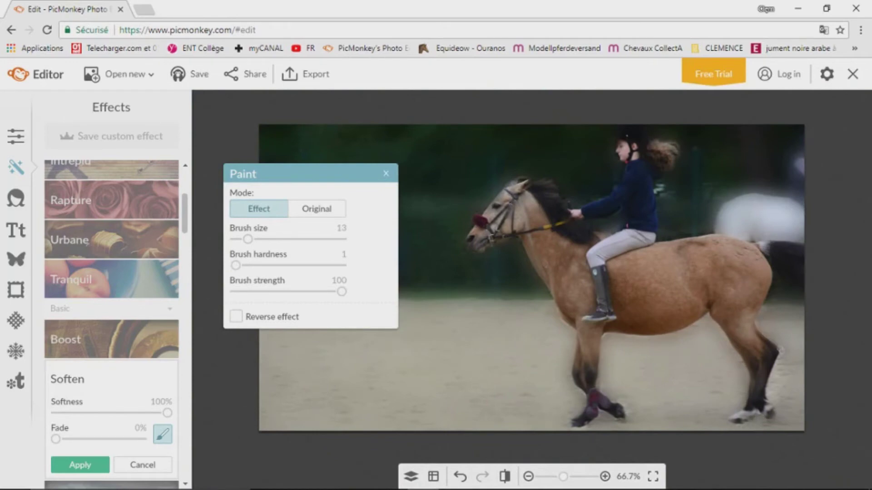
- Set the brush to size 45 in Original mode and close its settings
{"action": "left_click_drag", "start_coordinate": [248, 240], "coordinate": [282, 240]}
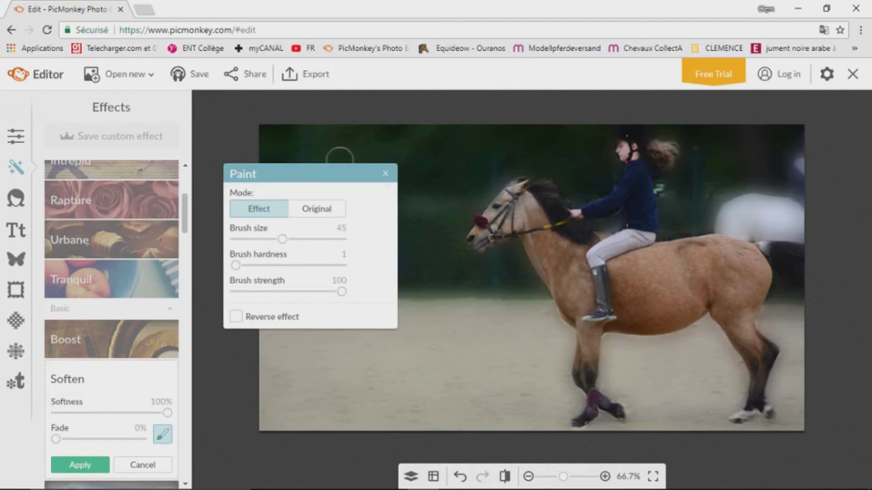
{"action": "left_click", "coordinate": [316, 208]}
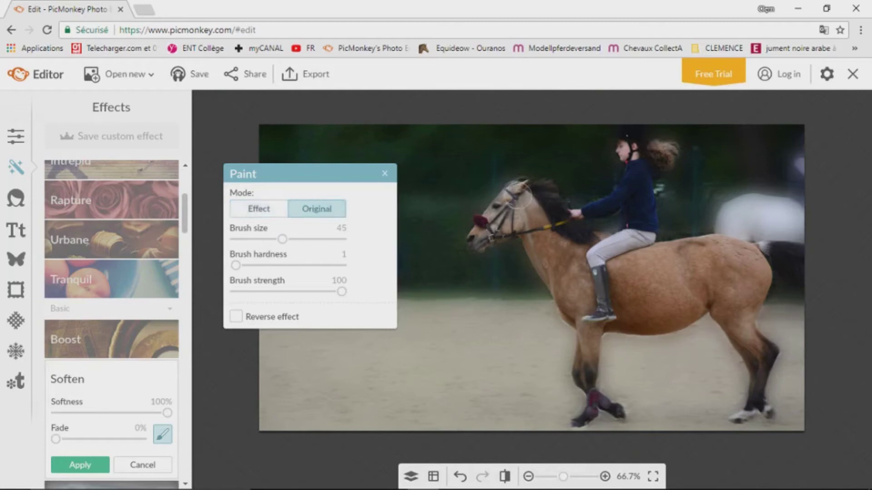
{"action": "left_click", "coordinate": [385, 174]}
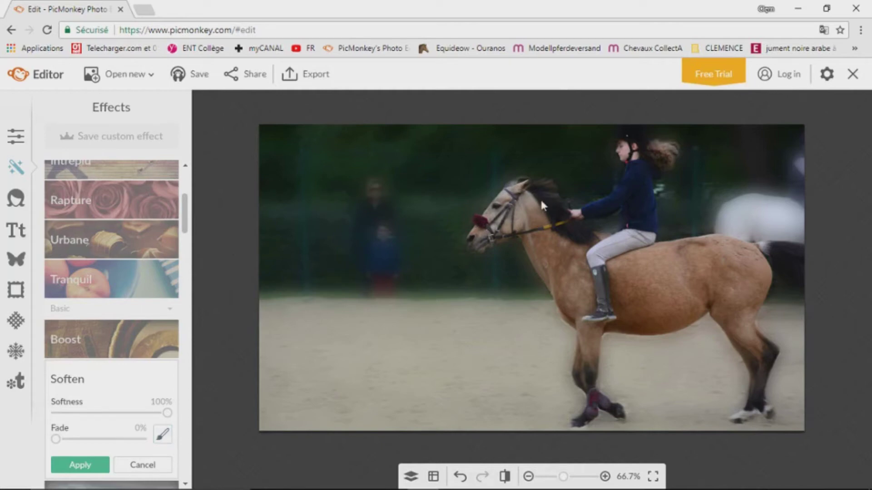
- Brush the Soften effect at size 8 over the background gaps below the rider's arm and behind the rider's seat
{"action": "scroll", "coordinate": [581, 193], "scroll_direction": "up", "scroll_amount": 5}
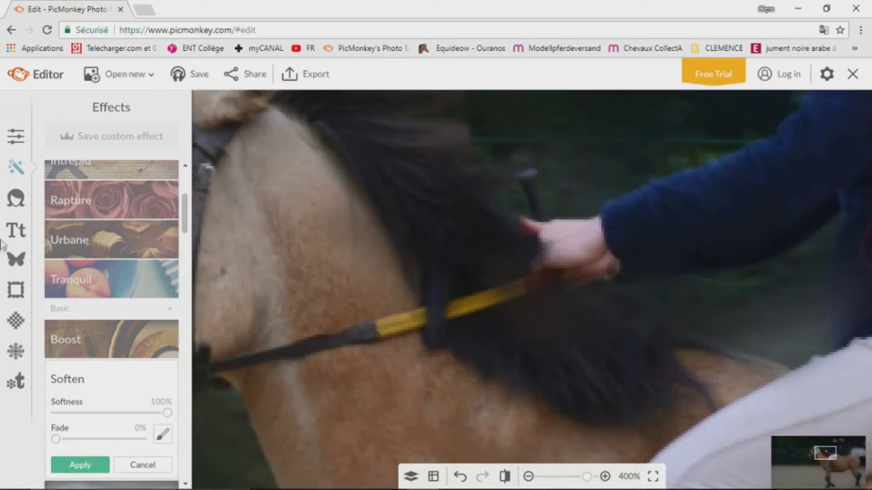
{"action": "left_click", "coordinate": [162, 435]}
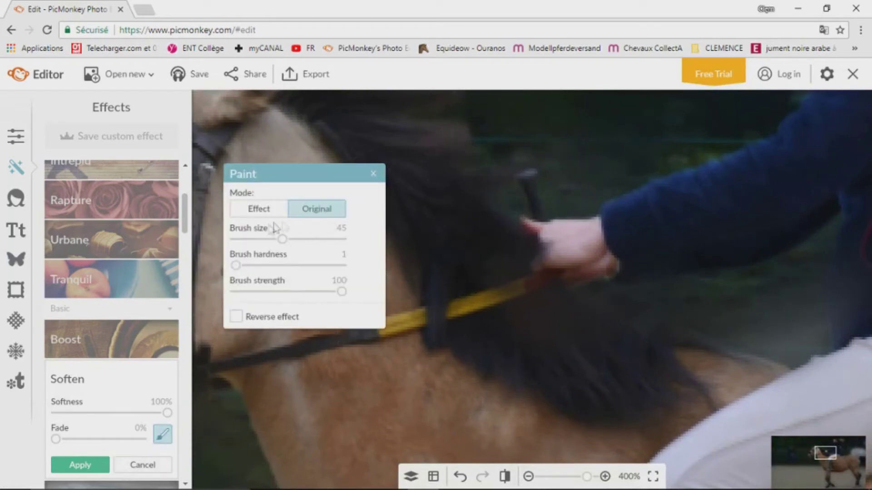
{"action": "left_click_drag", "start_coordinate": [272, 236], "coordinate": [240, 240]}
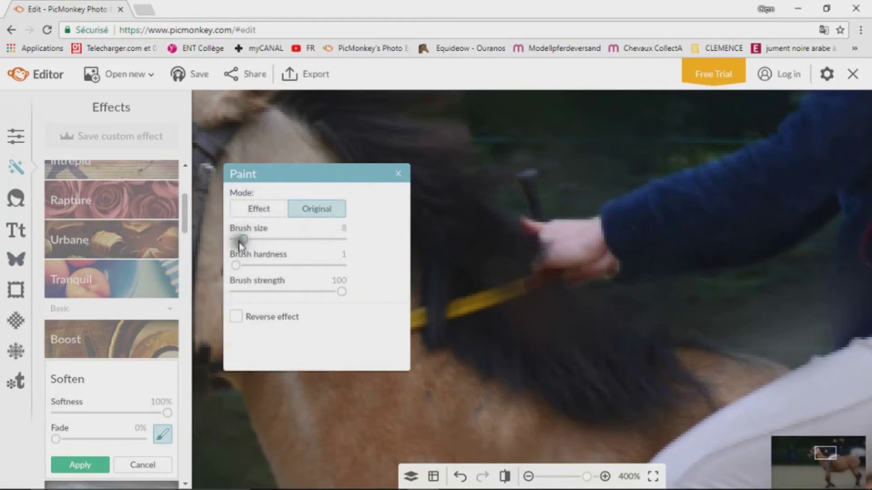
{"action": "left_click", "coordinate": [267, 210]}
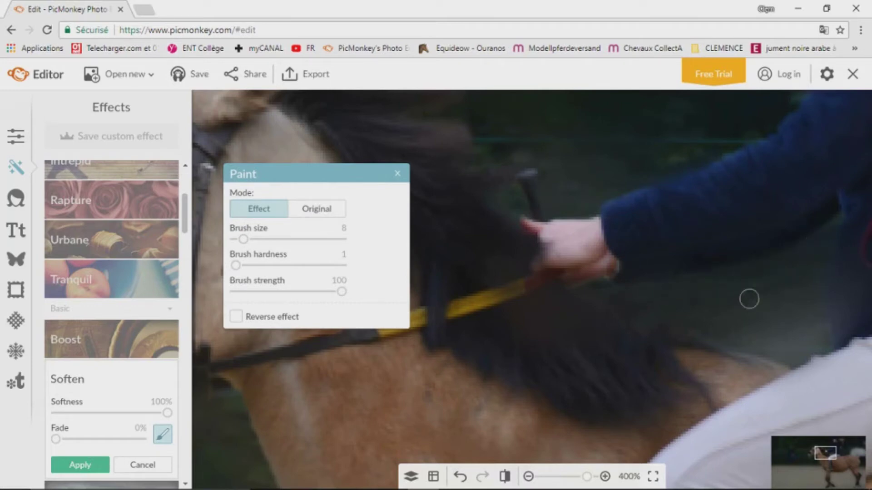
{"action": "scroll", "coordinate": [587, 178], "scroll_direction": "down", "scroll_amount": 5}
{"action": "scroll", "coordinate": [672, 184], "scroll_direction": "up", "scroll_amount": 6}
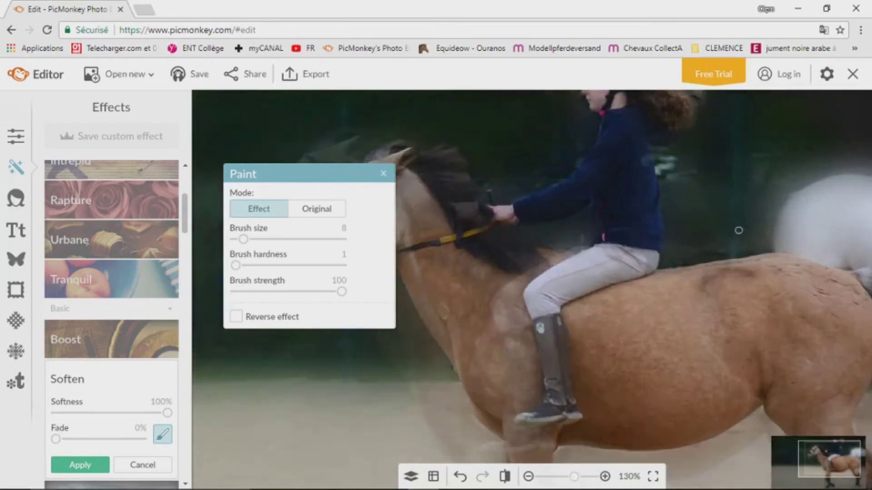
{"action": "mouse_move", "coordinate": [668, 312]}
{"action": "left_mouse_down"}
{"action": "mouse_move", "coordinate": [586, 316]}
{"action": "mouse_move", "coordinate": [675, 315]}
{"action": "mouse_move", "coordinate": [672, 328]}
{"action": "mouse_move", "coordinate": [643, 337]}
{"action": "mouse_move", "coordinate": [599, 339]}
{"action": "mouse_move", "coordinate": [541, 356]}
{"action": "mouse_move", "coordinate": [474, 350]}
{"action": "mouse_move", "coordinate": [433, 369]}
{"action": "mouse_move", "coordinate": [561, 351]}
{"action": "left_mouse_up"}
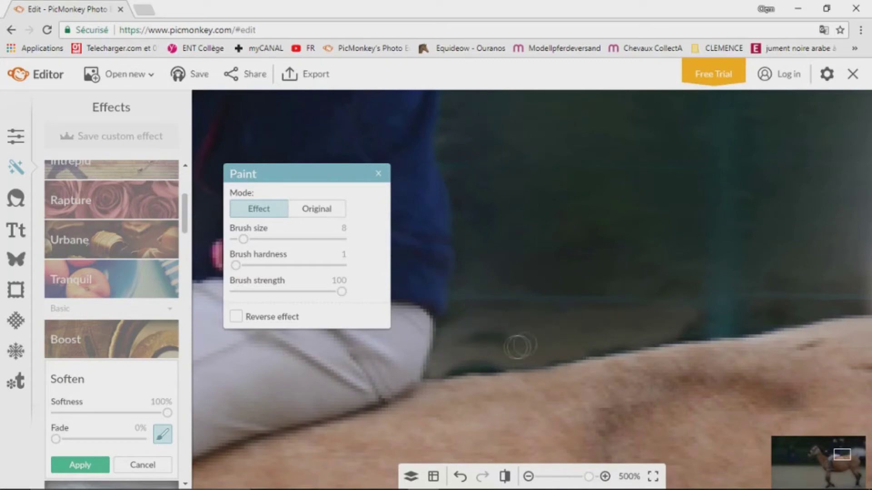
- Set the brush hardness to 0, return to Original mode, and apply the Soften effect to the photo
{"action": "mouse_move", "coordinate": [342, 292]}
{"action": "left_mouse_down"}
{"action": "mouse_move", "coordinate": [238, 299]}
{"action": "mouse_move", "coordinate": [341, 293]}
{"action": "left_mouse_up"}
{"action": "left_click_drag", "start_coordinate": [235, 265], "coordinate": [231, 265]}
{"action": "scroll", "coordinate": [406, 282], "scroll_direction": "down", "scroll_amount": 10}
{"action": "scroll", "coordinate": [527, 283], "scroll_direction": "up", "scroll_amount": 2}
{"action": "left_click", "coordinate": [327, 208]}
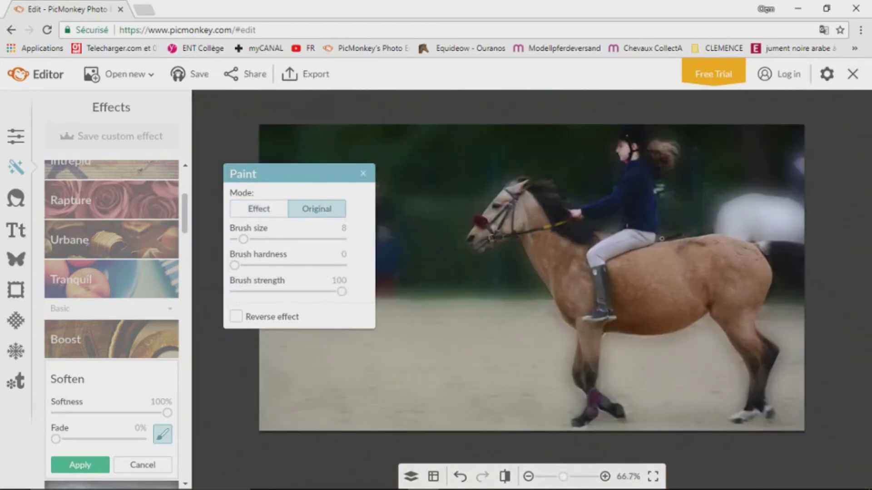
{"action": "left_click", "coordinate": [364, 174]}
{"action": "left_click", "coordinate": [81, 465]}
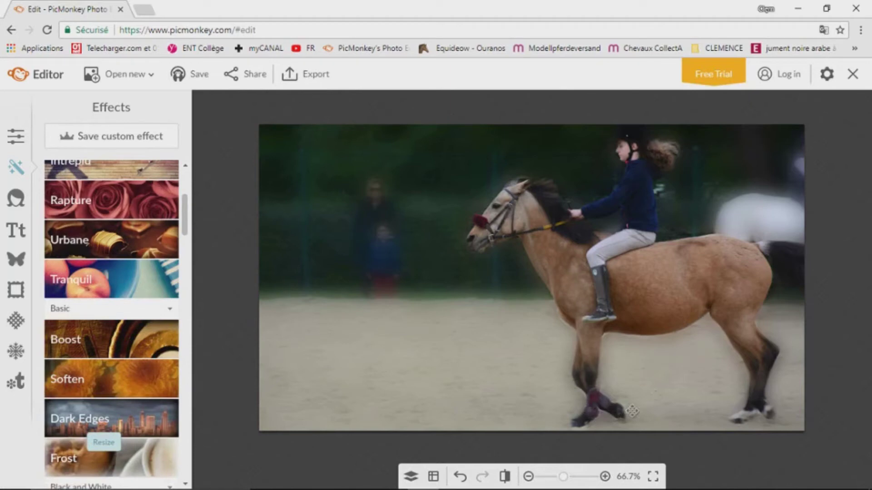
- Bring the ~TAP~ text layer back into view over the dark background in the photo's upper left
{"action": "left_click", "coordinate": [410, 477]}
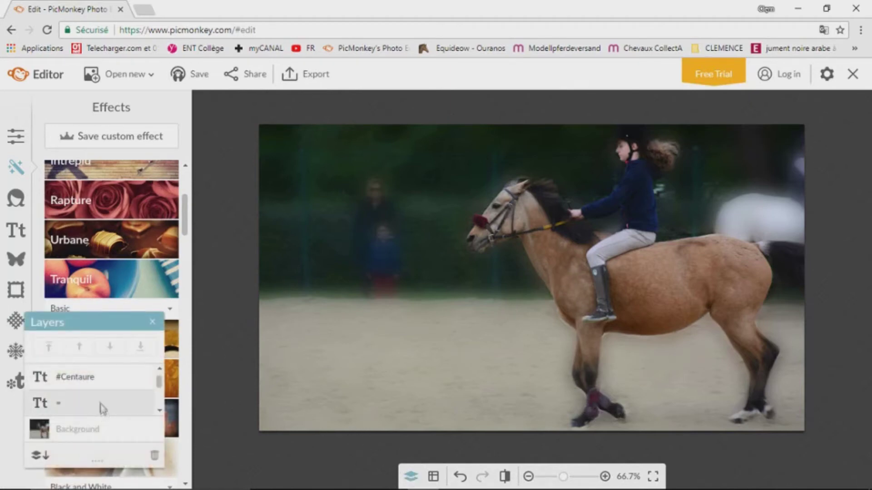
{"action": "scroll", "coordinate": [163, 372], "scroll_direction": "down", "scroll_amount": 2}
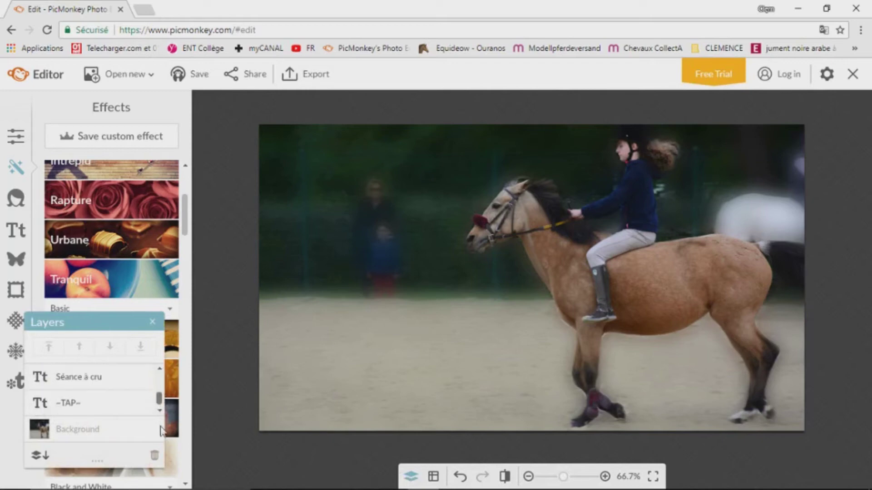
{"action": "left_click", "coordinate": [120, 405]}
{"action": "left_click_drag", "start_coordinate": [388, 113], "coordinate": [383, 216]}
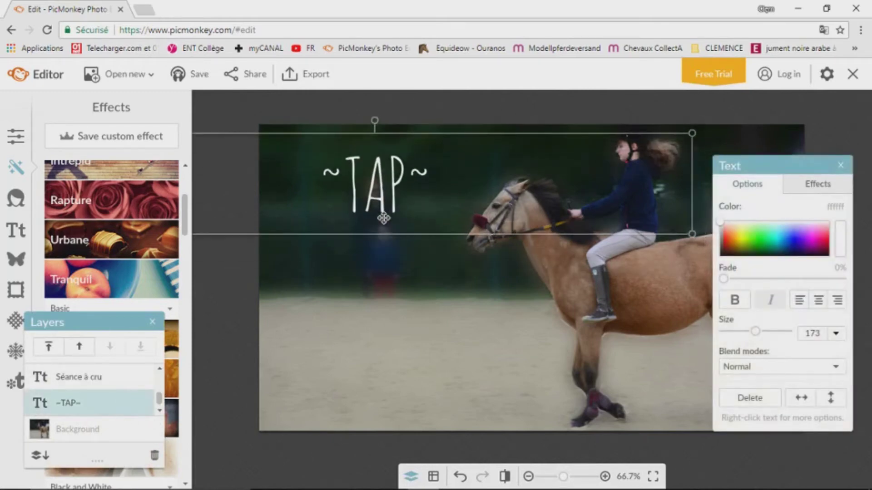
- Place the Séance à cru text layer on the photo below ~TAP~, in front of the horse's head
{"action": "left_click", "coordinate": [96, 380]}
{"action": "left_click_drag", "start_coordinate": [197, 289], "coordinate": [481, 281]}
{"action": "scroll", "coordinate": [482, 282], "scroll_direction": "up", "scroll_amount": 5}
{"action": "left_click_drag", "start_coordinate": [817, 467], "coordinate": [813, 459]}
{"action": "left_click_drag", "start_coordinate": [586, 420], "coordinate": [561, 414]}
- Place the = and #Centaure text layers one below the other on the sand under Séance à cru
{"action": "scroll", "coordinate": [560, 414], "scroll_direction": "down", "scroll_amount": 5}
{"action": "left_click_drag", "start_coordinate": [159, 398], "coordinate": [159, 386]}
{"action": "left_click", "coordinate": [119, 399]}
{"action": "left_click_drag", "start_coordinate": [272, 376], "coordinate": [490, 366]}
{"action": "left_click", "coordinate": [74, 372]}
{"action": "left_click_drag", "start_coordinate": [291, 391], "coordinate": [490, 403]}
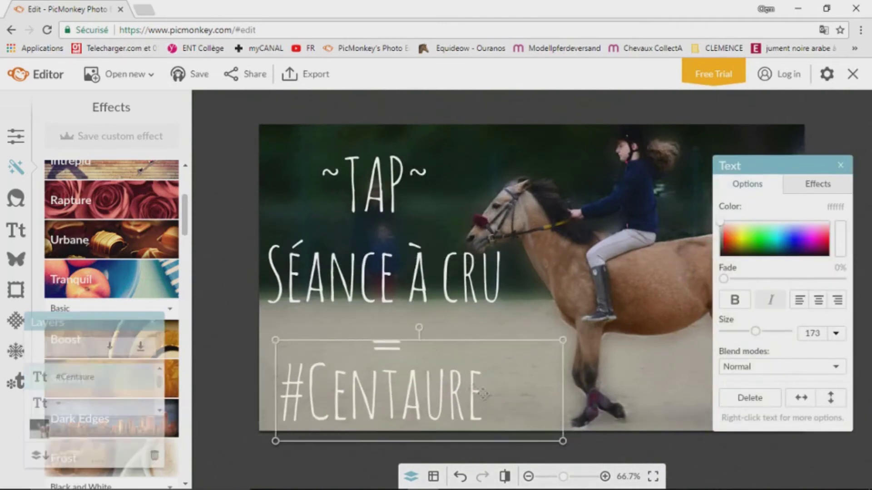
{"action": "mouse_move", "coordinate": [444, 383]}
{"action": "left_mouse_down"}
{"action": "mouse_move", "coordinate": [392, 387]}
{"action": "mouse_move", "coordinate": [437, 374]}
{"action": "left_mouse_up"}
{"action": "left_click_drag", "start_coordinate": [334, 399], "coordinate": [335, 394]}
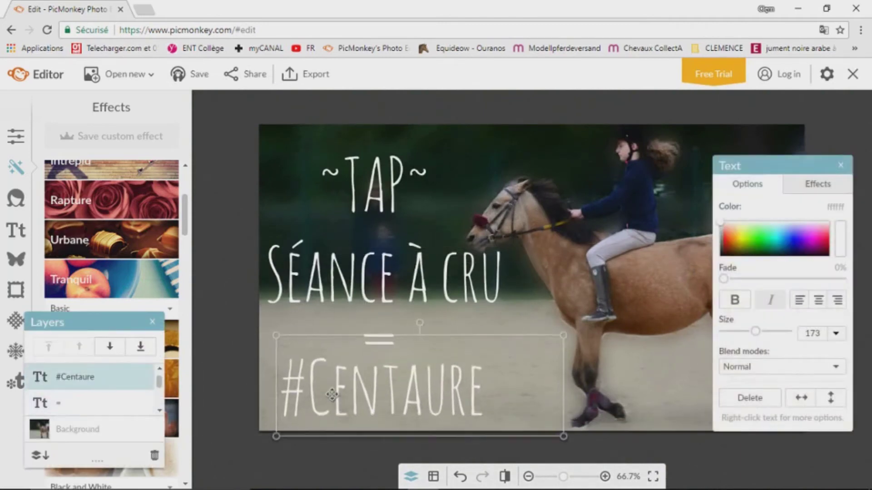
- Adjust the = sign so it sits midway between Séance à cru and #Centaure, and close the layers list
{"action": "left_click", "coordinate": [376, 338]}
{"action": "left_click_drag", "start_coordinate": [382, 341], "coordinate": [380, 336]}
{"action": "left_click", "coordinate": [241, 345]}
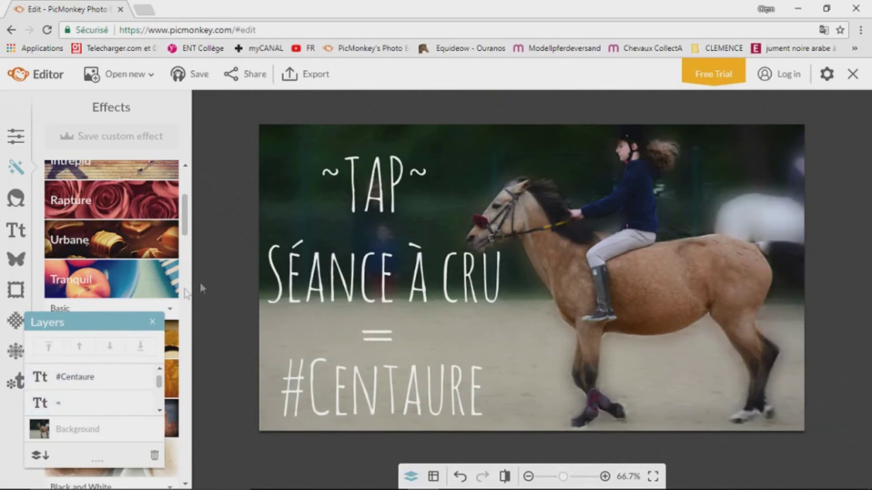
{"action": "left_click", "coordinate": [152, 322]}
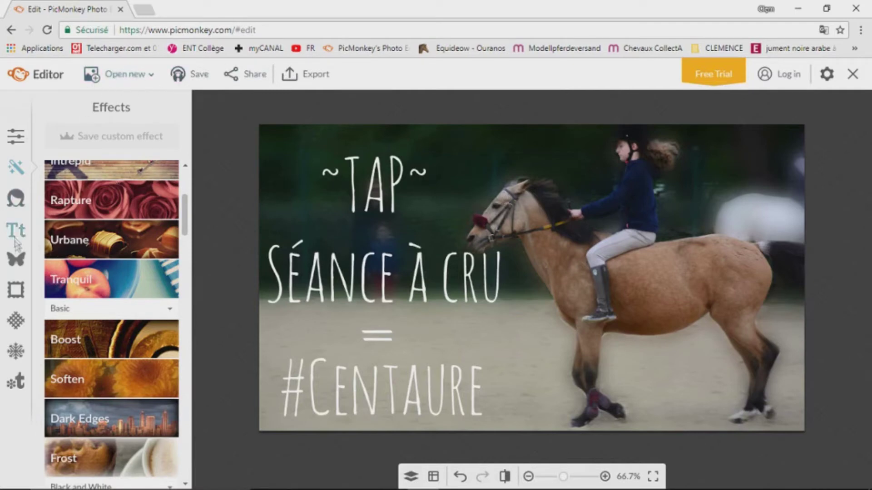
- Add the heart-eyes emoji image from the computer as an overlay
{"action": "left_click", "coordinate": [16, 261]}
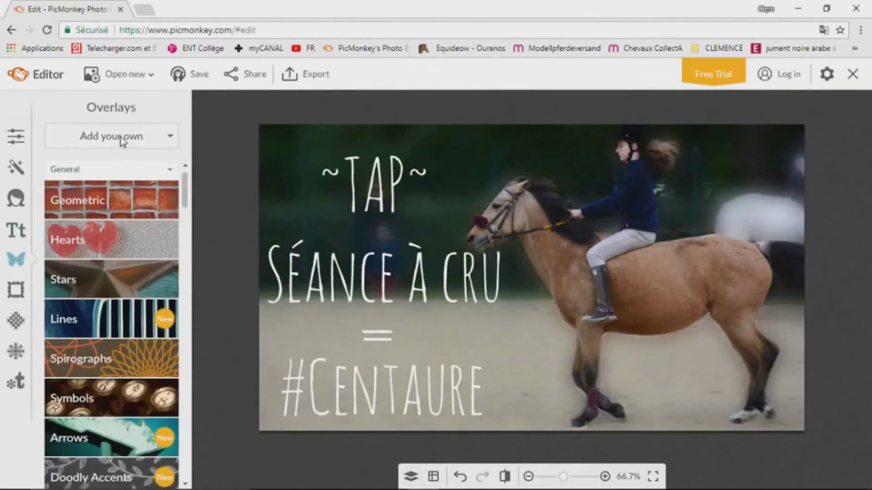
{"action": "left_click", "coordinate": [121, 139]}
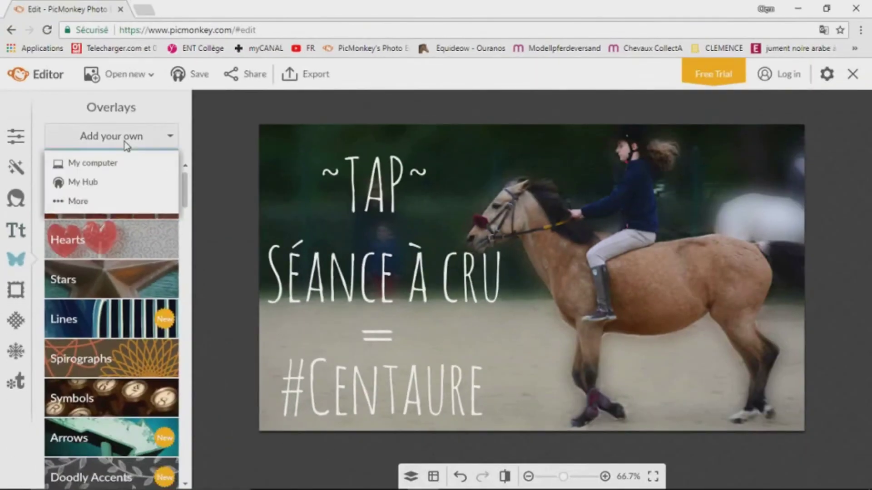
{"action": "left_click", "coordinate": [108, 173]}
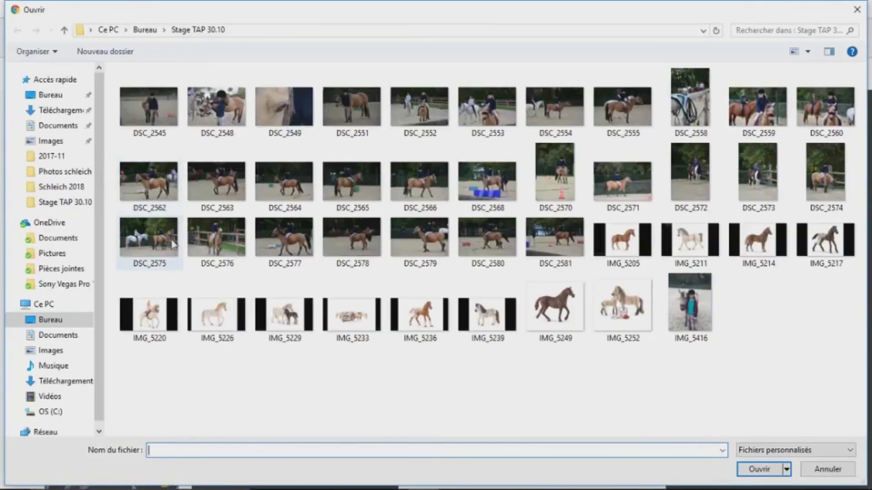
{"action": "left_click", "coordinate": [60, 111]}
{"action": "scroll", "coordinate": [681, 339], "scroll_direction": "down", "scroll_amount": 10}
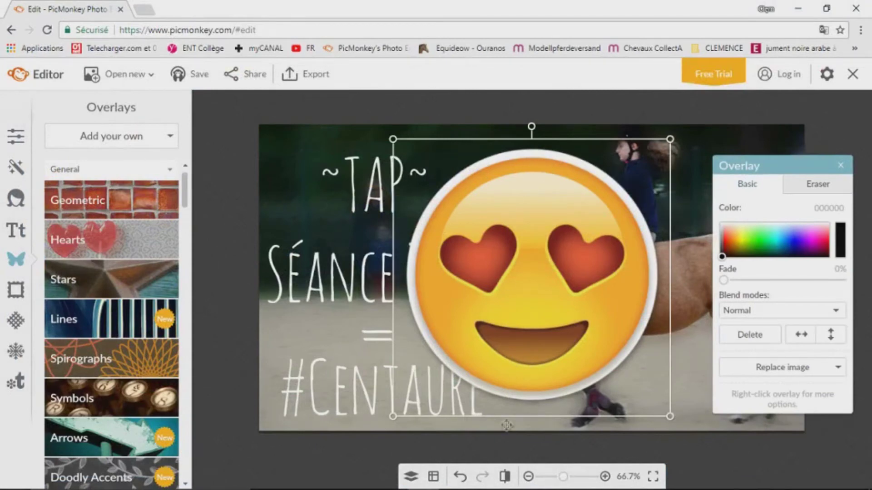
- Shrink the heart-eyes emoji, tilt it clockwise and place it at the lower end of the word cru
{"action": "left_click_drag", "start_coordinate": [514, 423], "coordinate": [411, 182]}
{"action": "left_click_drag", "start_coordinate": [405, 149], "coordinate": [419, 152]}
{"action": "left_click_drag", "start_coordinate": [405, 184], "coordinate": [515, 357]}
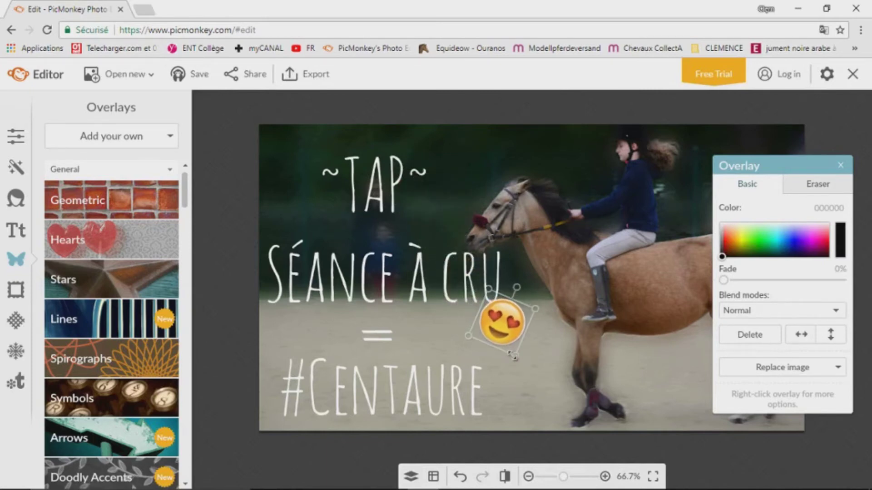
{"action": "left_click_drag", "start_coordinate": [502, 324], "coordinate": [502, 311]}
{"action": "left_click", "coordinate": [227, 184]}
- Add the blue heart image from the computer as an overlay, shrunk and tilted counter-clockwise at the end of #Centaure
{"action": "left_click", "coordinate": [114, 141]}
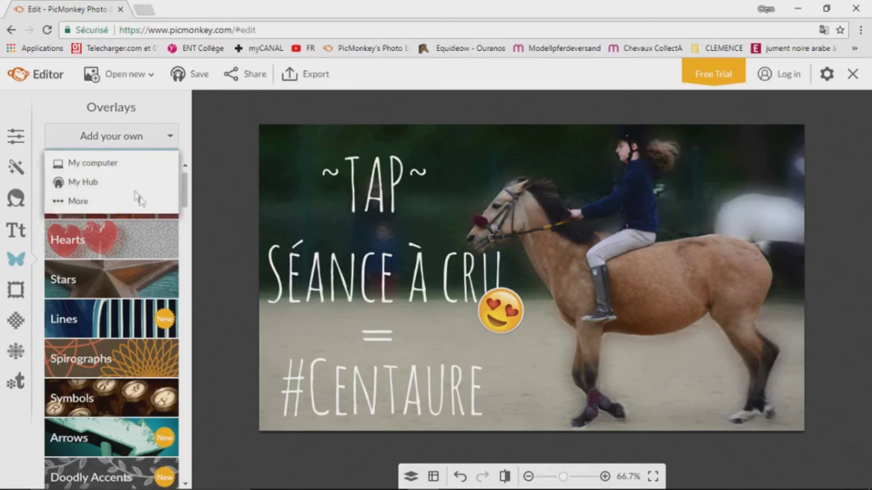
{"action": "left_click", "coordinate": [144, 168]}
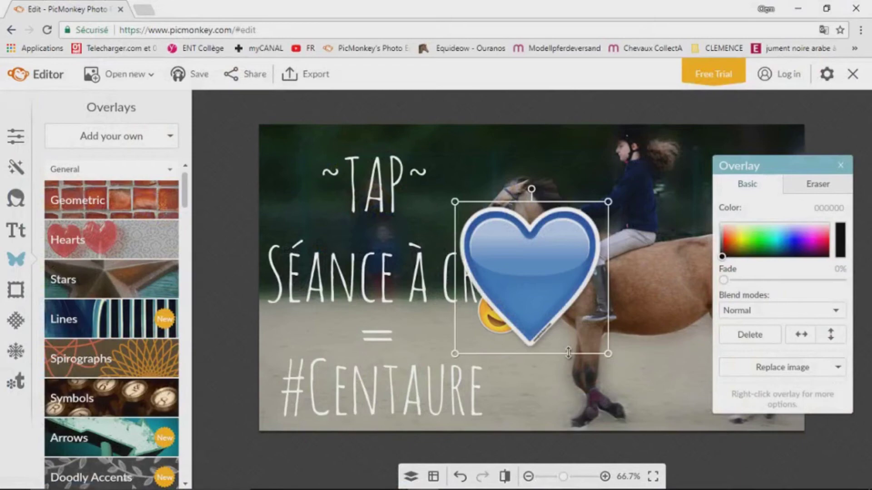
{"action": "left_click_drag", "start_coordinate": [568, 354], "coordinate": [567, 263]}
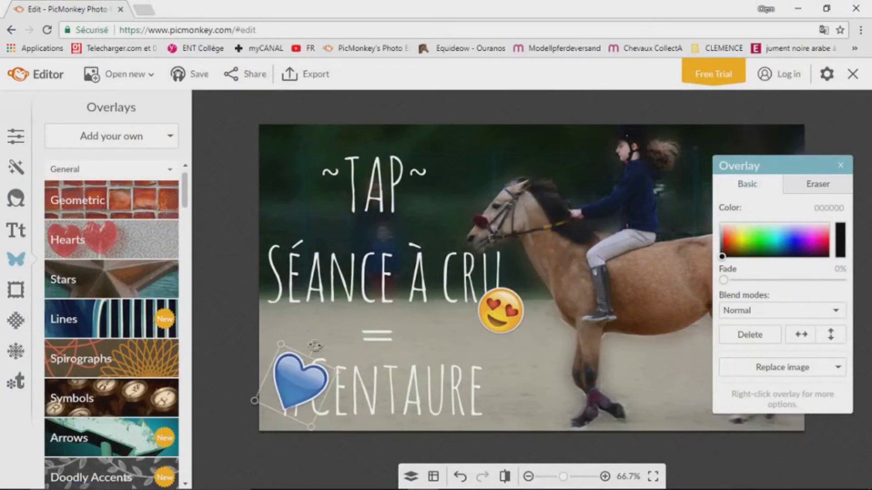
{"action": "scroll", "coordinate": [507, 302], "scroll_direction": "up", "scroll_amount": 3}
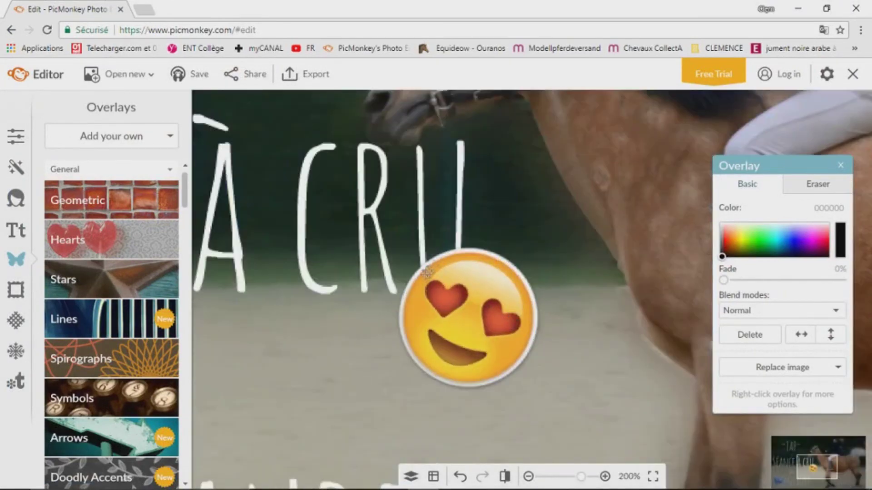
{"action": "scroll", "coordinate": [444, 231], "scroll_direction": "down", "scroll_amount": 3}
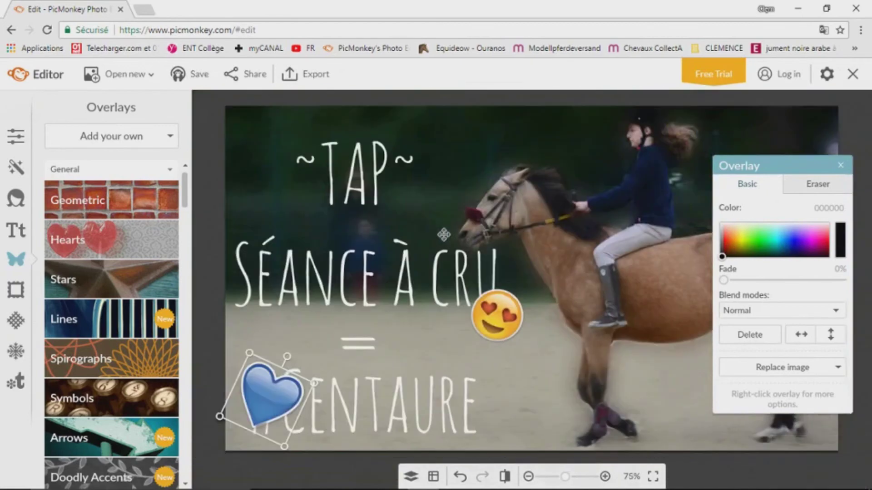
{"action": "left_click_drag", "start_coordinate": [274, 405], "coordinate": [513, 399]}
{"action": "left_click_drag", "start_coordinate": [525, 361], "coordinate": [474, 348]}
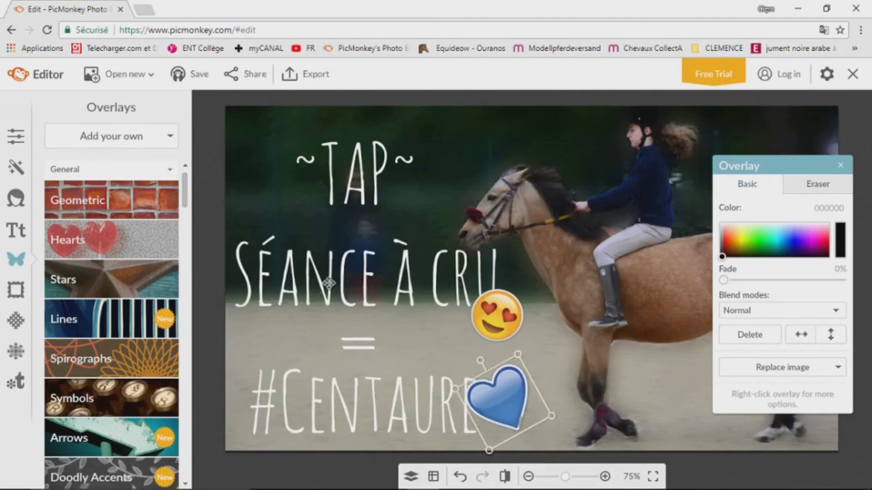
- Move the blue heart overlay to the lower left of the word TAP, above Séance
{"action": "left_click", "coordinate": [370, 287]}
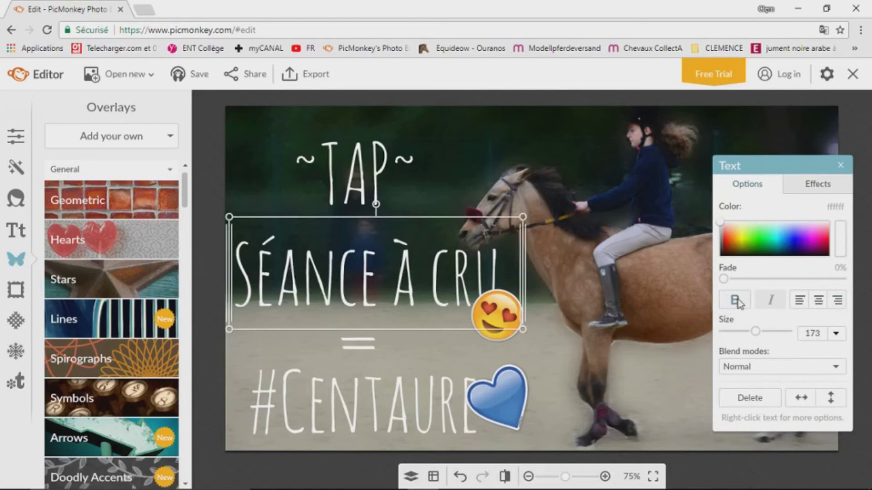
{"action": "left_click", "coordinate": [507, 399]}
{"action": "left_click_drag", "start_coordinate": [525, 403], "coordinate": [334, 241]}
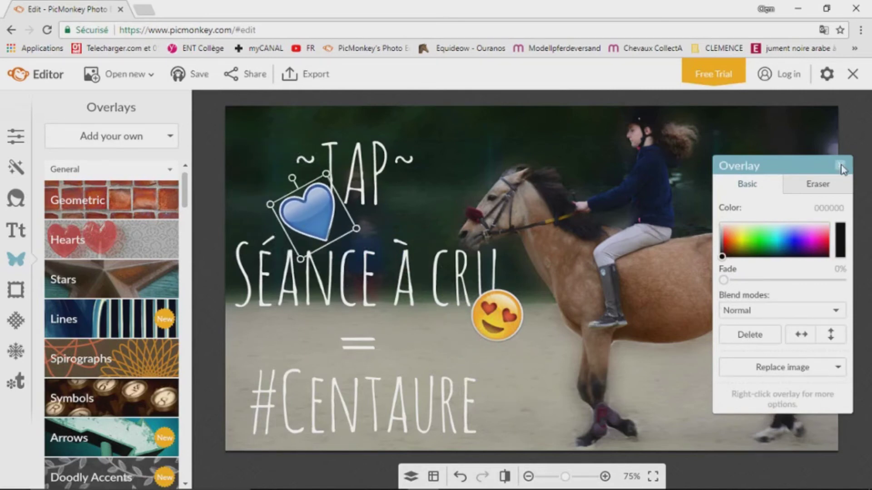
- Erase the upper right part of the blue heart overlay with the eraser at size 20 and hardness 80
{"action": "left_click", "coordinate": [826, 185]}
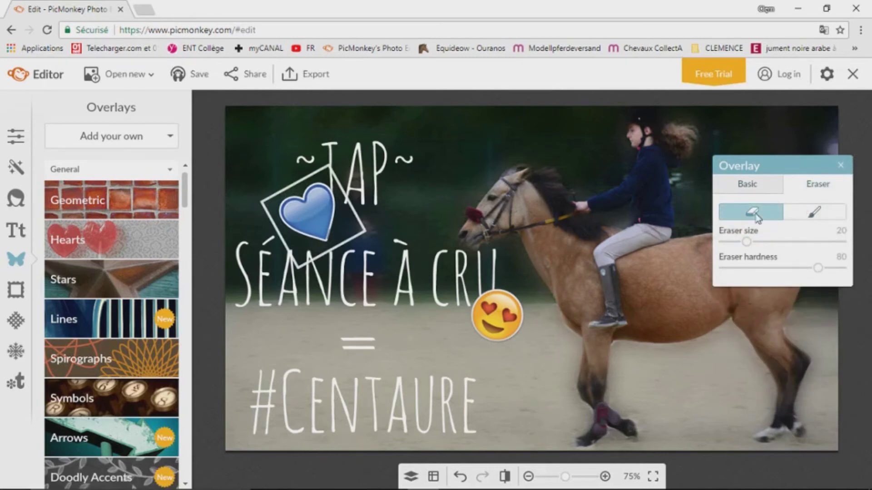
{"action": "left_click", "coordinate": [814, 220]}
{"action": "left_click", "coordinate": [752, 212]}
{"action": "mouse_move", "coordinate": [336, 200]}
{"action": "left_mouse_down"}
{"action": "mouse_move", "coordinate": [339, 206]}
{"action": "mouse_move", "coordinate": [321, 187]}
{"action": "left_mouse_up"}
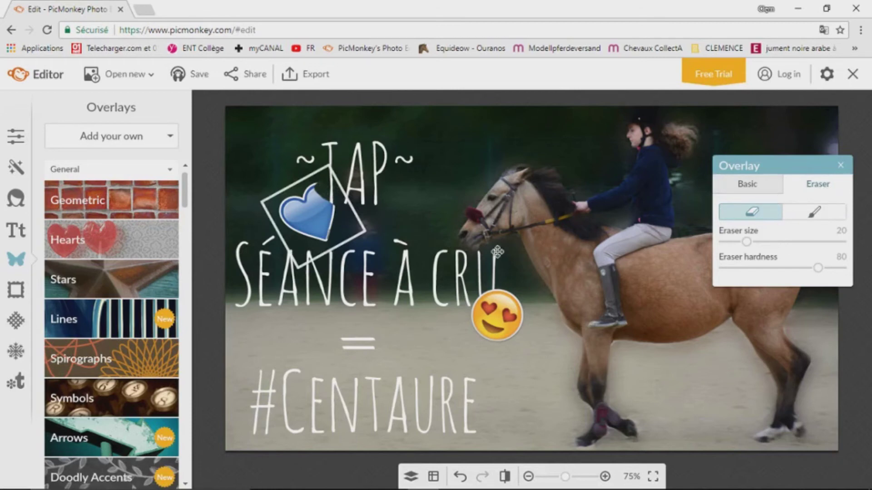
- Paint the erased part of the blue heart back with the restore brush and close the overlay settings
{"action": "left_click", "coordinate": [816, 214]}
{"action": "left_click_drag", "start_coordinate": [336, 195], "coordinate": [318, 193]}
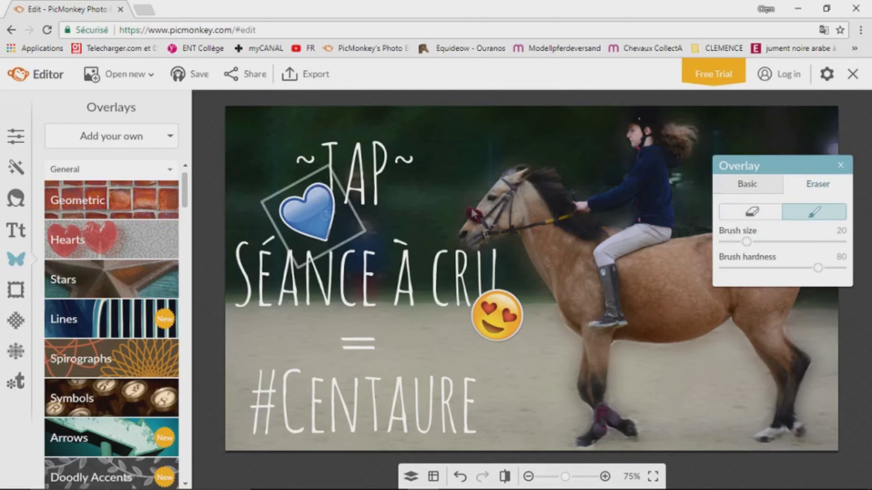
{"action": "left_click", "coordinate": [747, 183]}
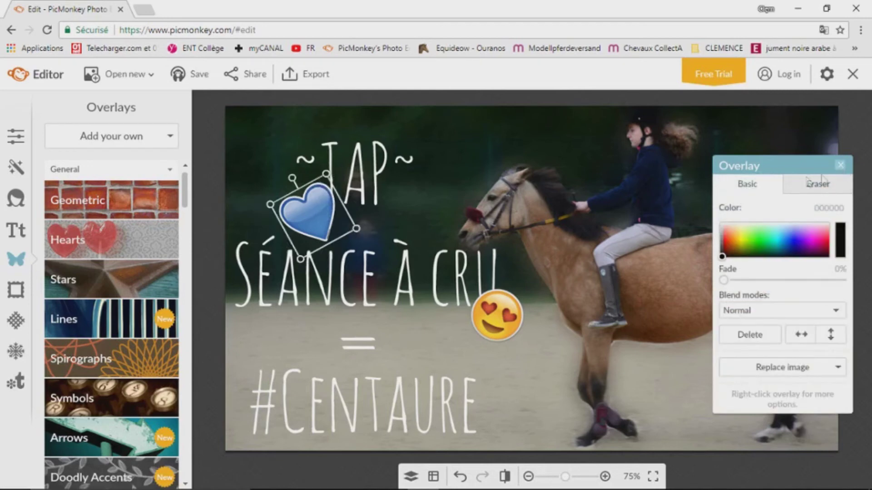
{"action": "left_click", "coordinate": [840, 166]}
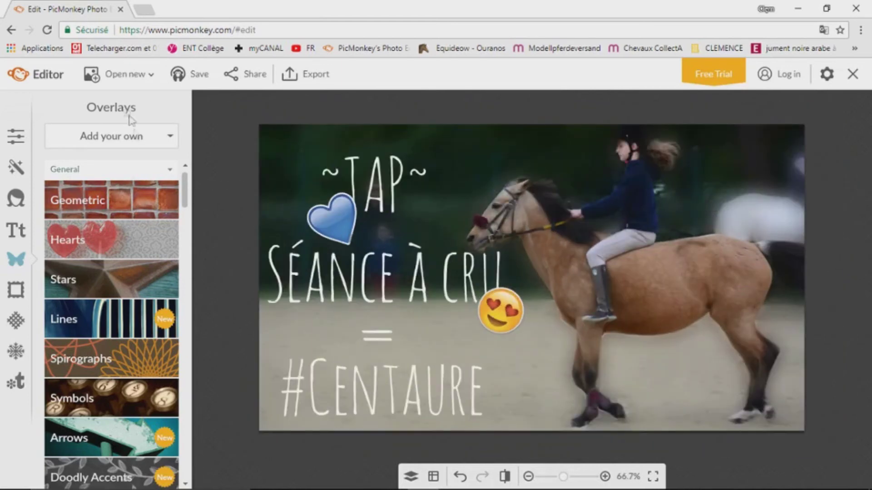
- Add the flashing camera emoji image from the computer as an overlay
{"action": "left_click", "coordinate": [134, 146]}
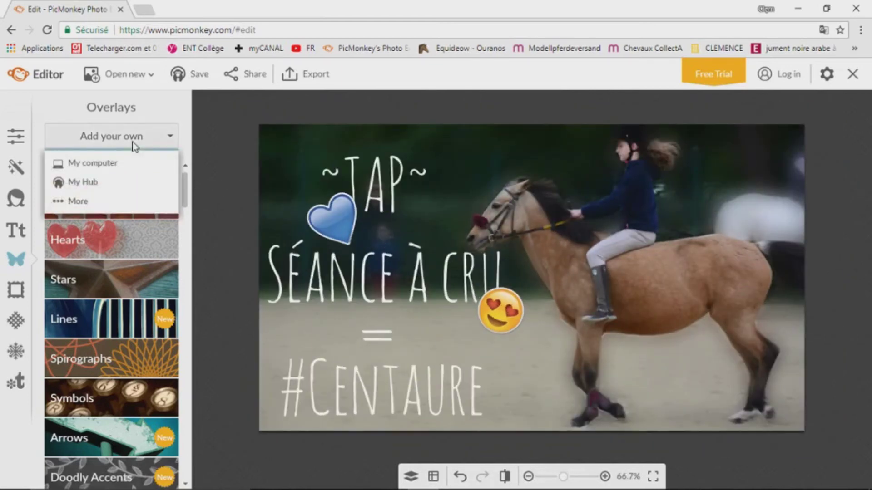
{"action": "left_click", "coordinate": [93, 162]}
{"action": "left_click", "coordinate": [515, 95]}
{"action": "left_click", "coordinate": [757, 462]}
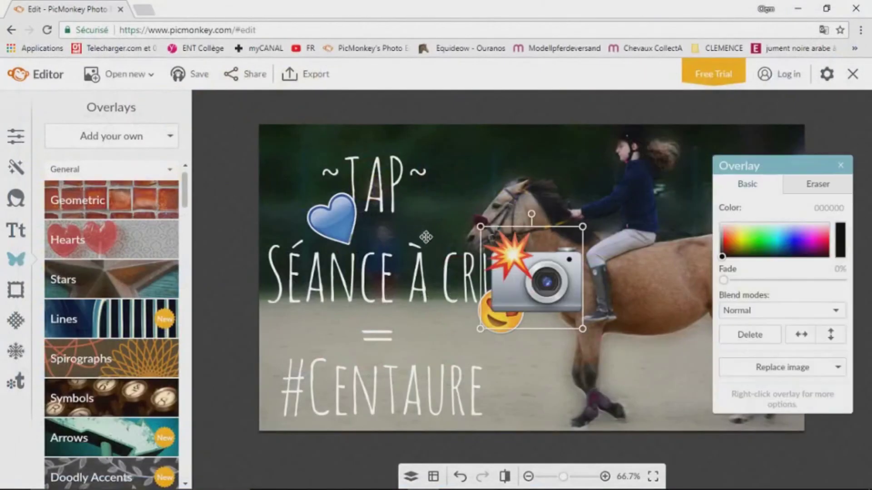
- Place the camera overlay, shrunk and tilted counter-clockwise, above the start of #Centaure and color it white (ffffff)
{"action": "left_click_drag", "start_coordinate": [526, 331], "coordinate": [531, 265]}
{"action": "left_click_drag", "start_coordinate": [530, 211], "coordinate": [522, 215]}
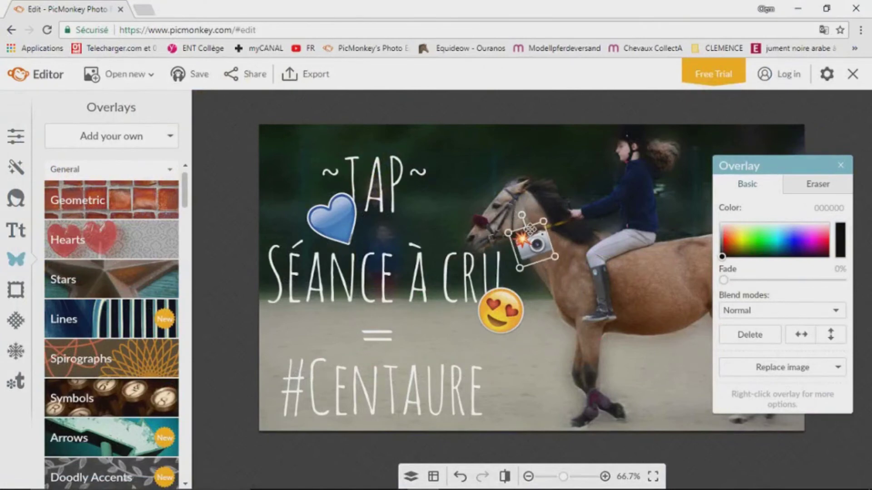
{"action": "left_click_drag", "start_coordinate": [541, 260], "coordinate": [552, 363]}
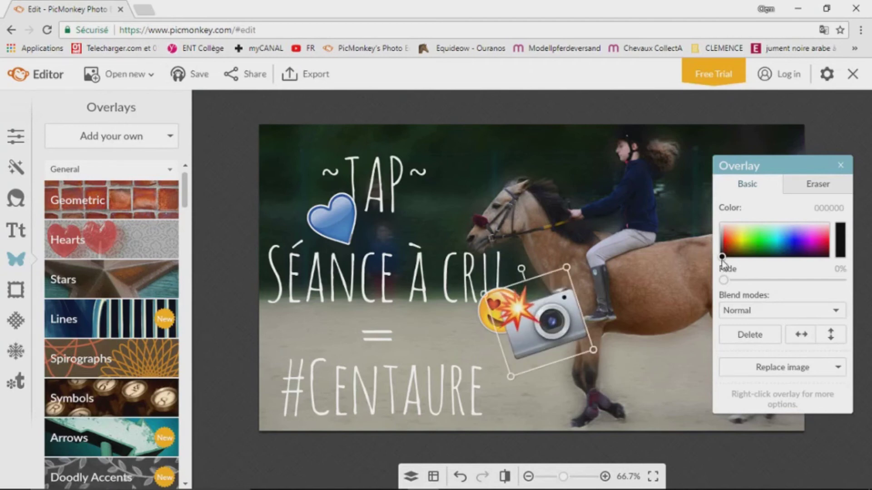
{"action": "left_click_drag", "start_coordinate": [548, 370], "coordinate": [339, 323]}
{"action": "left_click", "coordinate": [721, 224]}
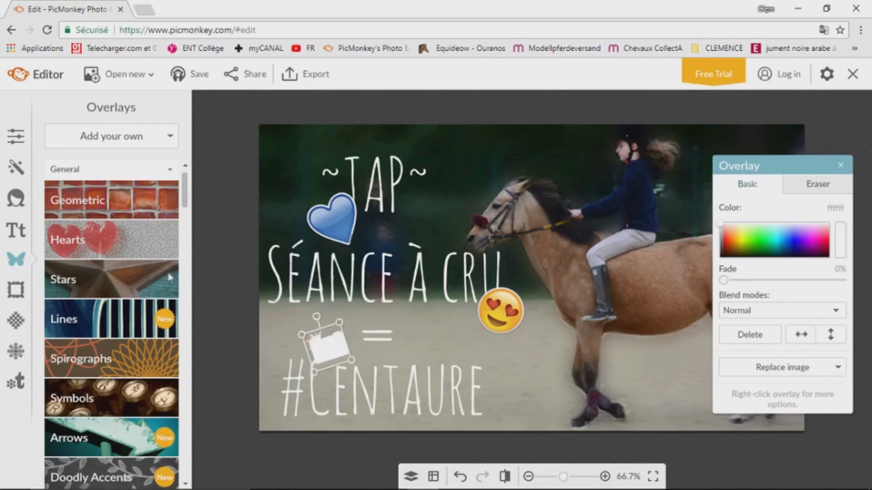
- Add the camera image again, slightly smaller and equally tilted, on top of the white copy as an outline, and close the overlay settings
{"action": "left_click", "coordinate": [109, 136]}
{"action": "left_click", "coordinate": [107, 162]}
{"action": "double_click", "coordinate": [518, 356]}
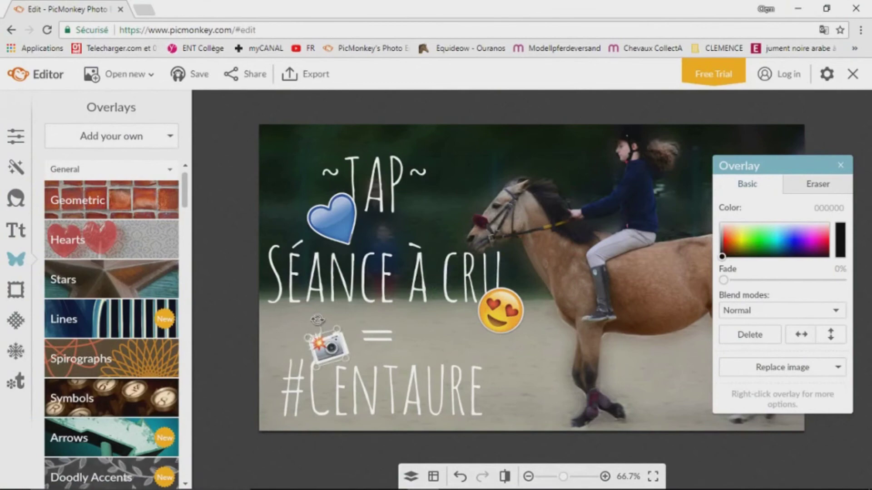
{"action": "scroll", "coordinate": [331, 352], "scroll_direction": "up", "scroll_amount": 5}
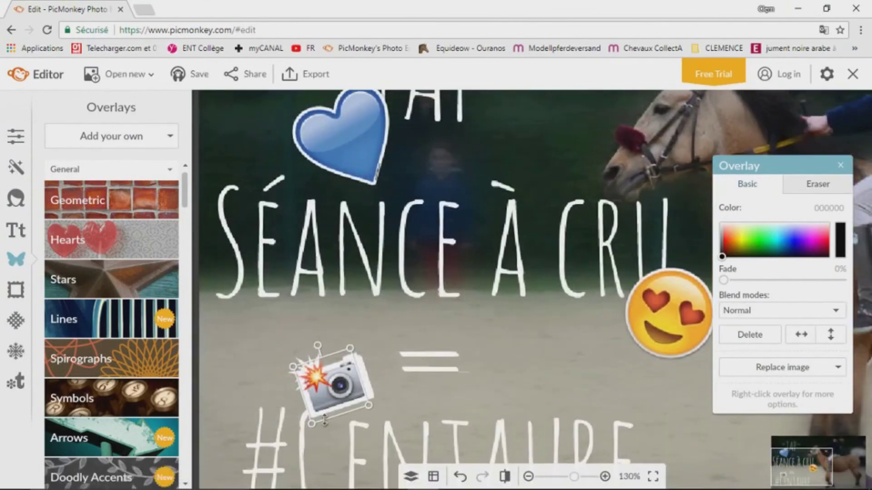
{"action": "scroll", "coordinate": [515, 389], "scroll_direction": "down", "scroll_amount": 4}
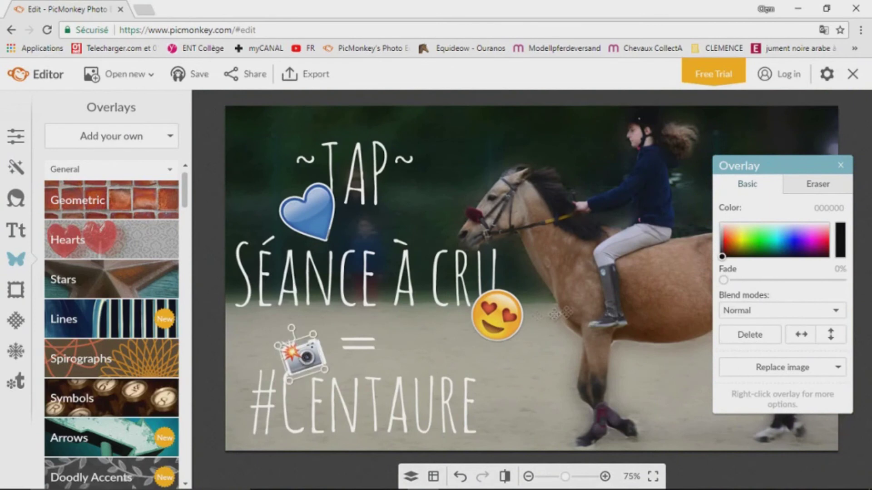
{"action": "left_click", "coordinate": [842, 166]}
{"action": "scroll", "coordinate": [722, 249], "scroll_direction": "down", "scroll_amount": 4}
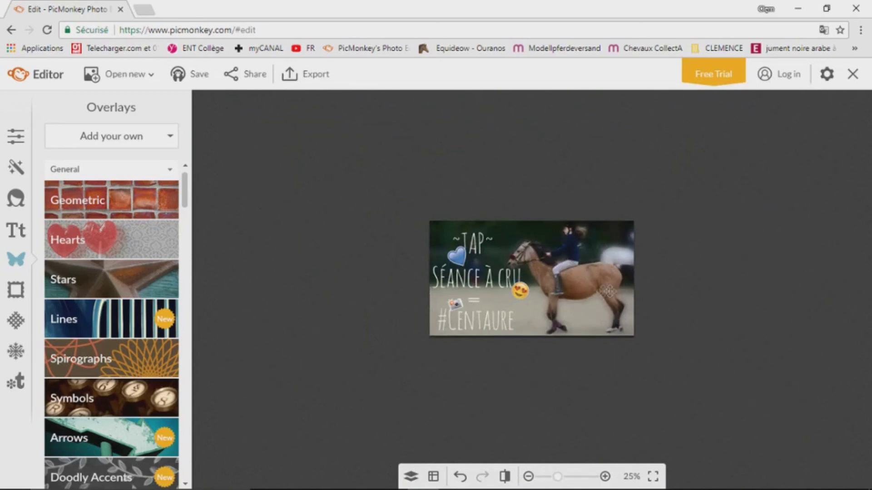
{"action": "scroll", "coordinate": [733, 293], "scroll_direction": "up", "scroll_amount": 2}
{"action": "scroll", "coordinate": [733, 293], "scroll_direction": "up", "scroll_amount": 1}
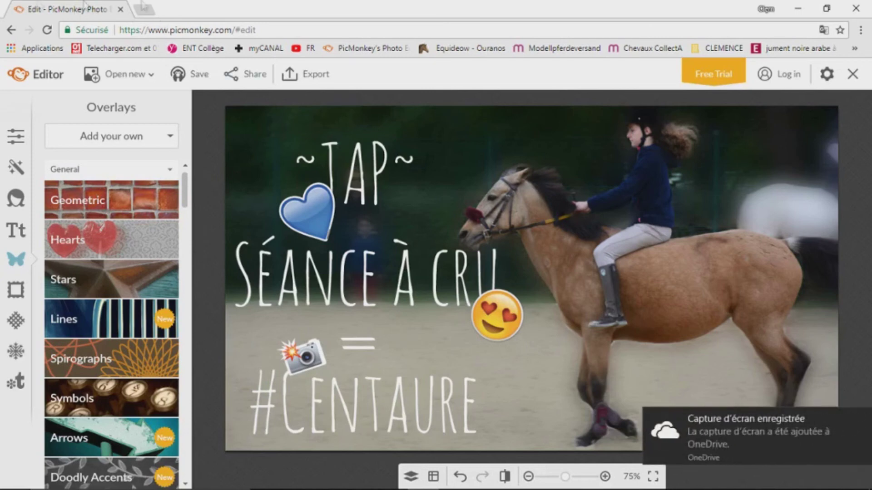
- Close the browser window, leaving the site without saving there, and open the OneDrive folder in File Explorer
{"action": "left_click", "coordinate": [856, 8]}
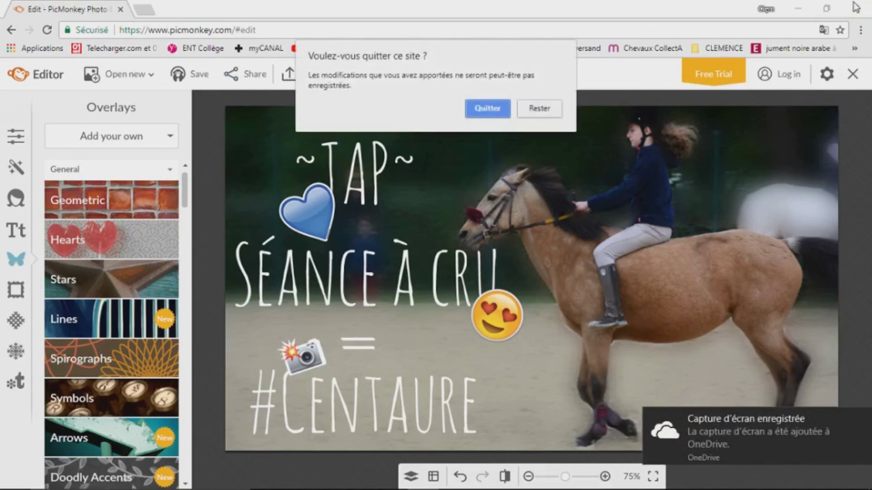
{"action": "left_click", "coordinate": [501, 109]}
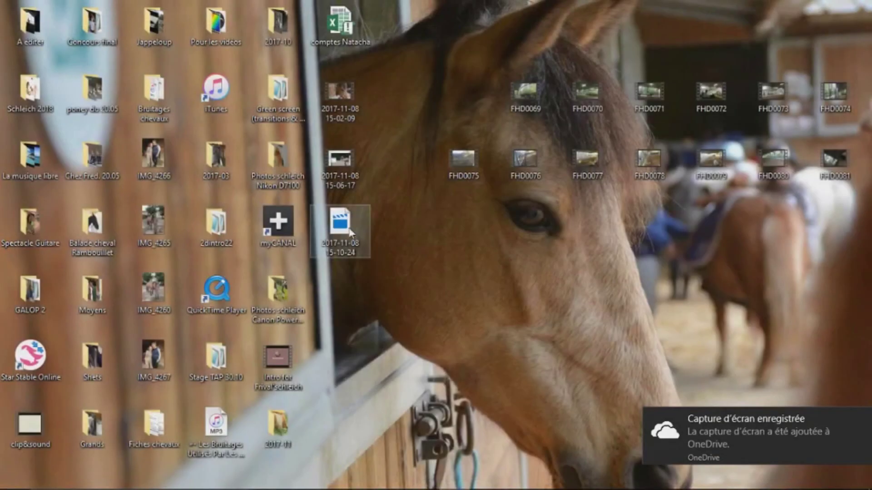
{"action": "mouse_move", "coordinate": [307, 481]}
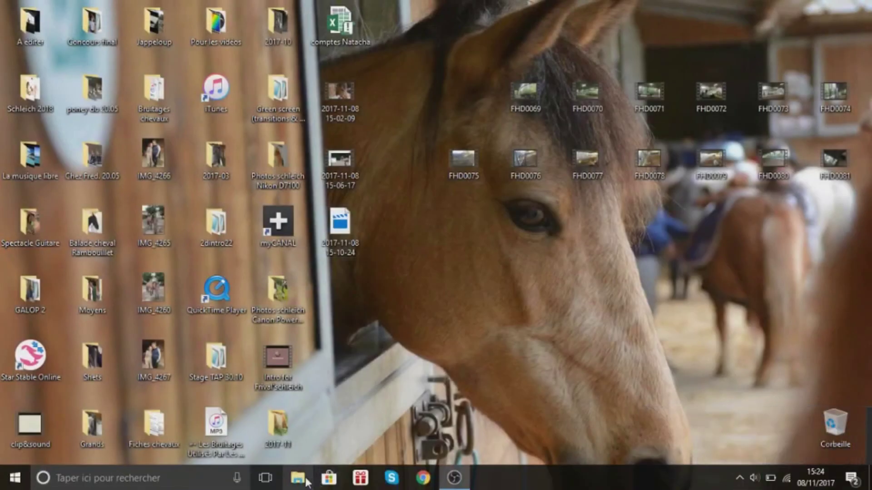
{"action": "left_click", "coordinate": [306, 481]}
{"action": "left_click", "coordinate": [80, 224]}
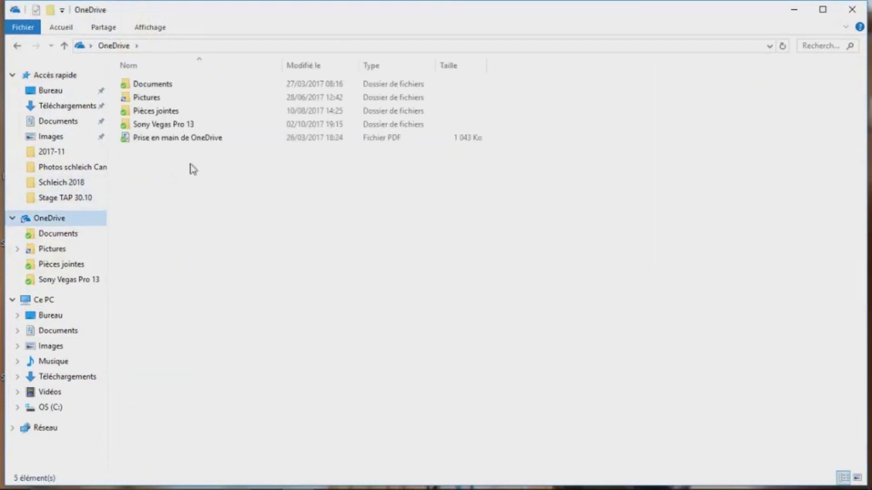
- Open the 2017-11-08 screenshot from the Captures d'écran folder within Pictures in the Photos app
{"action": "left_click", "coordinate": [151, 99]}
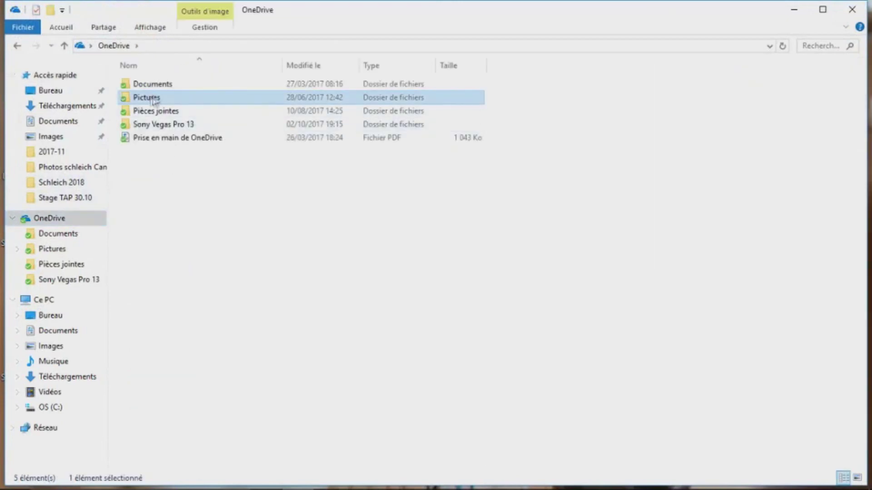
{"action": "double_click", "coordinate": [162, 95]}
{"action": "double_click", "coordinate": [161, 103]}
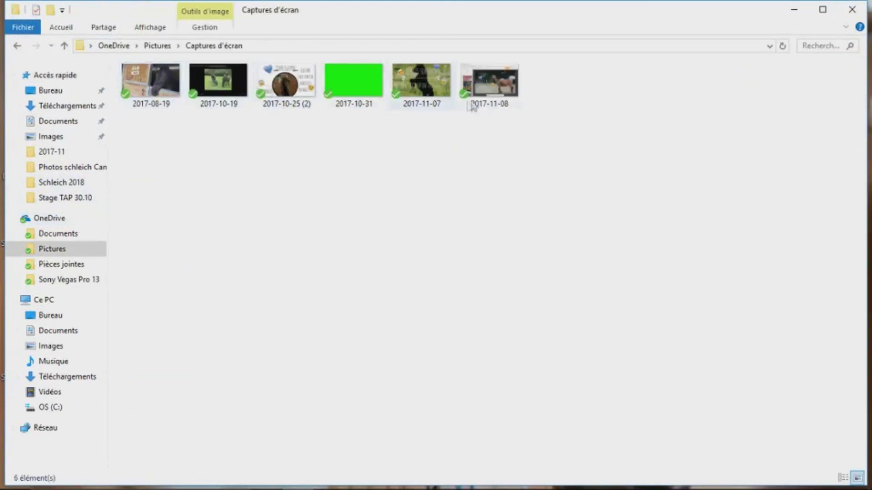
{"action": "left_click", "coordinate": [507, 84]}
{"action": "double_click", "coordinate": [508, 84]}
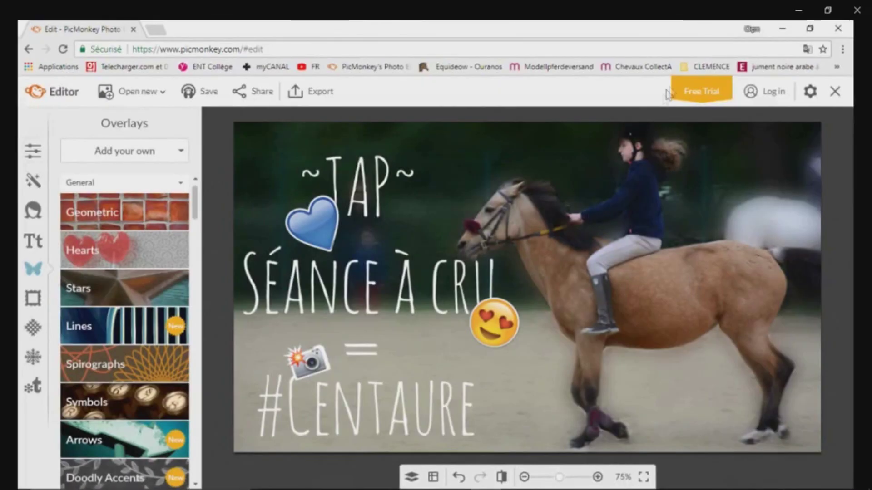
- Crop the screenshot on all four sides to the edited horse photo, cutting away the browser and editor interface
{"action": "mouse_move", "coordinate": [766, 29]}
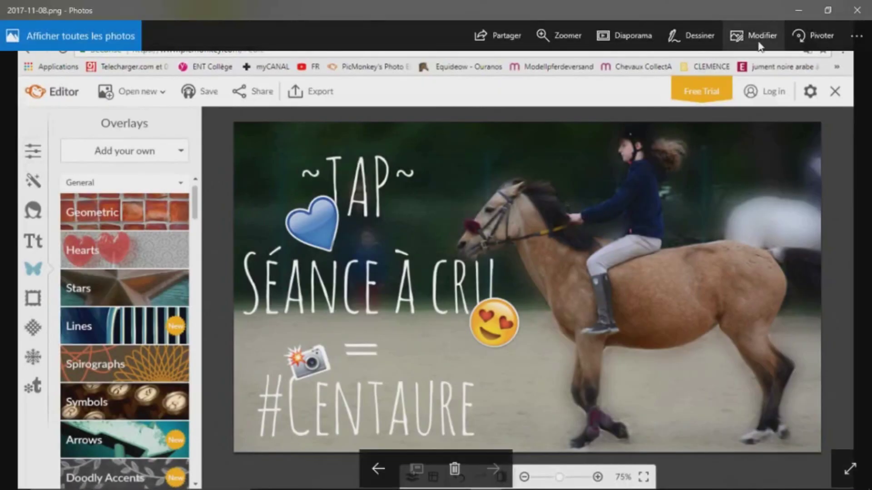
{"action": "left_click", "coordinate": [755, 36]}
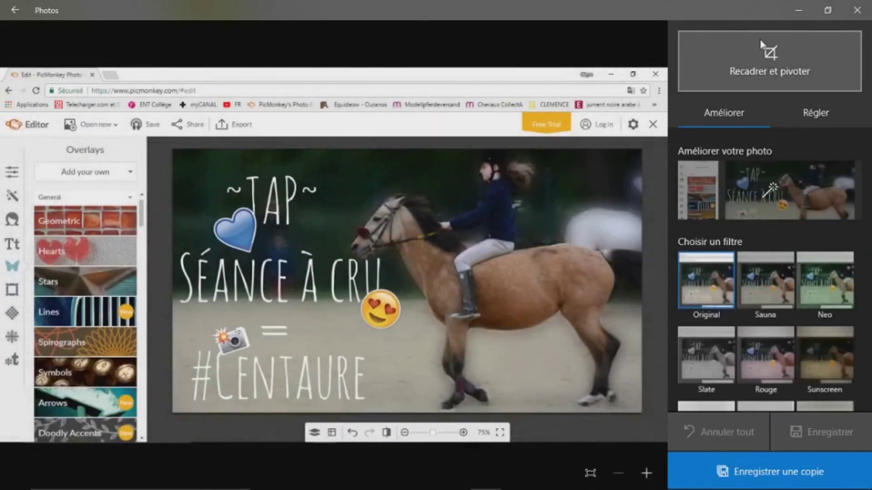
{"action": "left_click", "coordinate": [758, 69]}
{"action": "left_click_drag", "start_coordinate": [487, 115], "coordinate": [487, 171]}
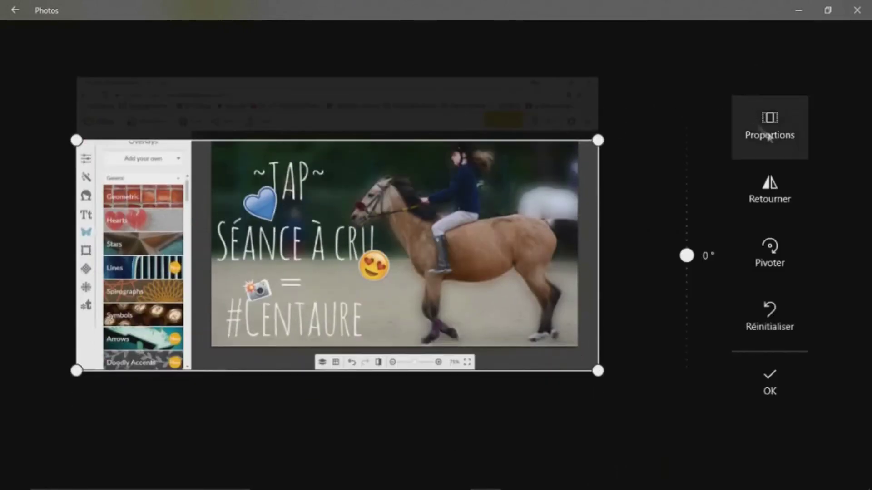
{"action": "left_click", "coordinate": [749, 109]}
{"action": "left_click_drag", "start_coordinate": [597, 288], "coordinate": [578, 289]}
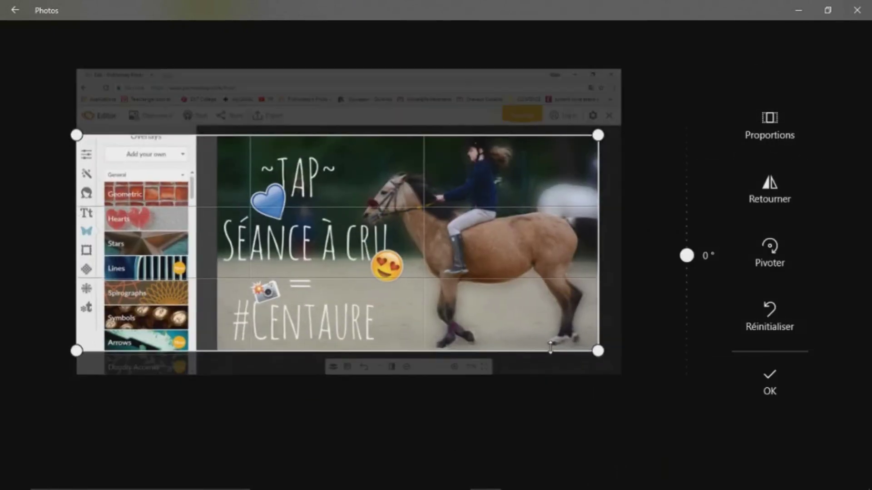
{"action": "left_click_drag", "start_coordinate": [76, 255], "coordinate": [211, 255]}
{"action": "left_click", "coordinate": [771, 391]}
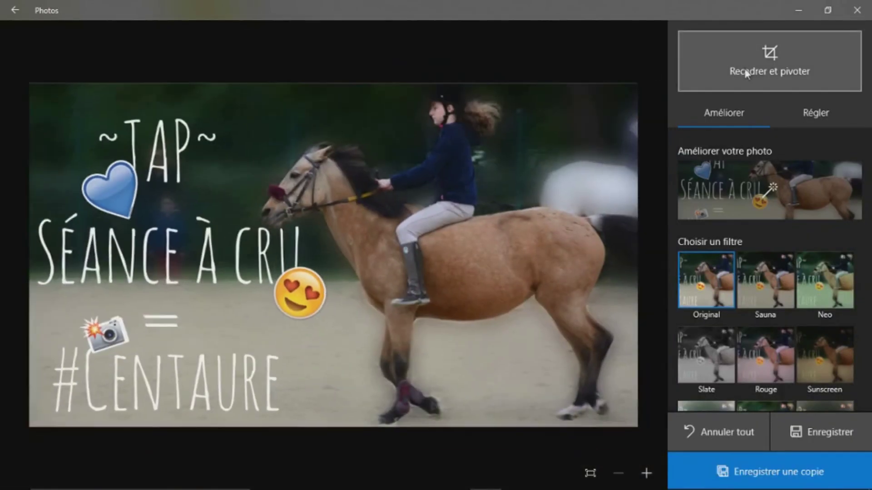
{"action": "left_click", "coordinate": [748, 70]}
{"action": "key", "text": "Escape"}
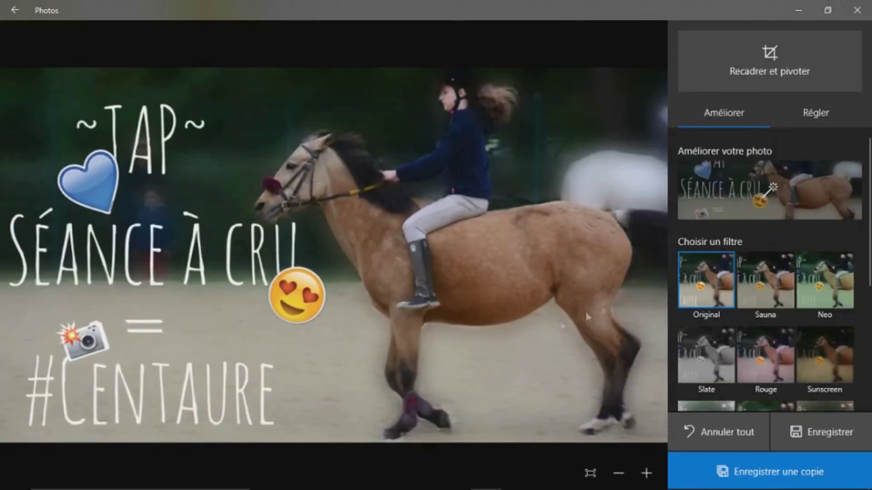
- Save the cropped image over the original screenshot and close the photo viewer and folder windows
{"action": "left_click", "coordinate": [797, 429]}
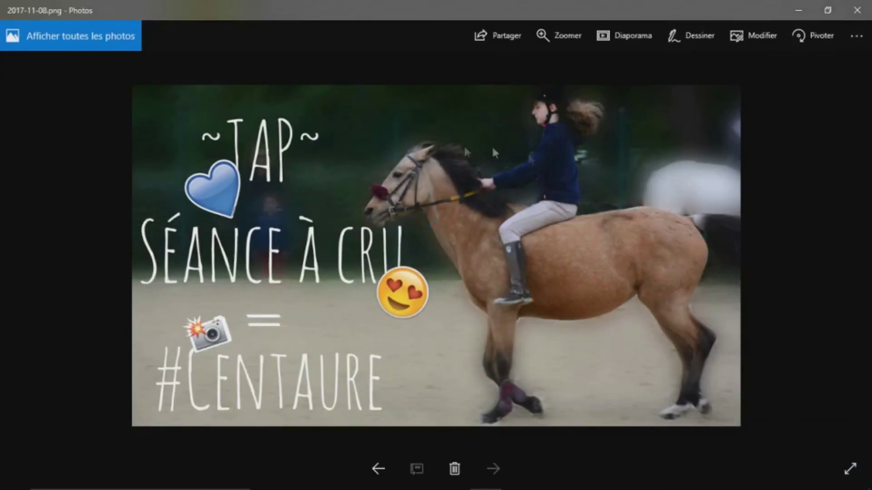
{"action": "left_click", "coordinate": [858, 12]}
{"action": "left_click", "coordinate": [857, 12]}
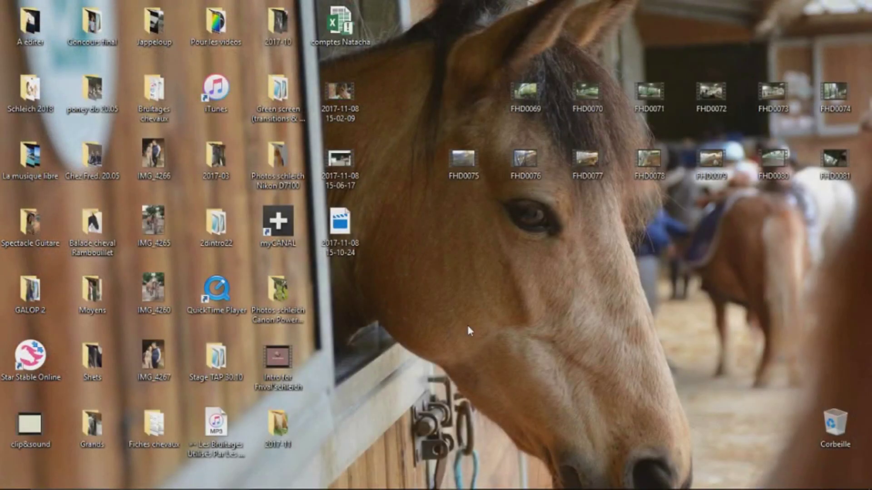